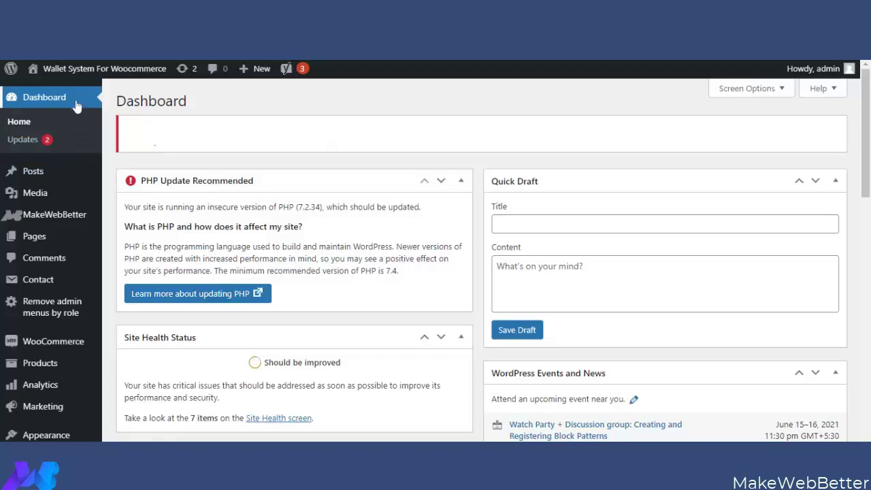
# - Open the MakeWebBetter Wallet System settings and read through the plugin's overview of features and free benefits
pyautogui.moveTo(75, 219)
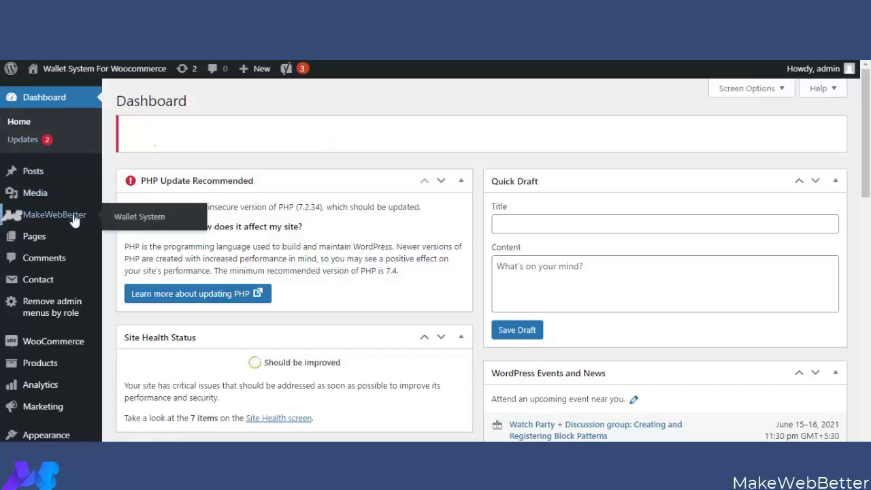
pyautogui.click(134, 218)
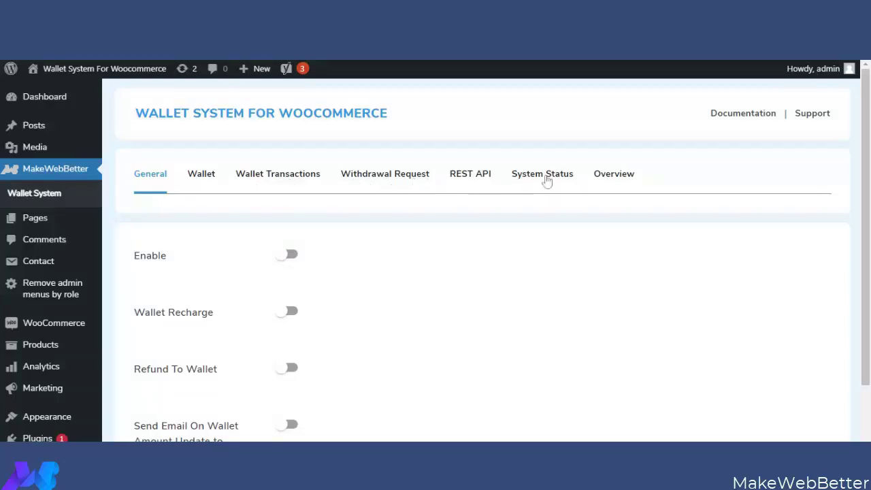
pyautogui.click(616, 175)
pyautogui.scroll(-1, 430, 345)
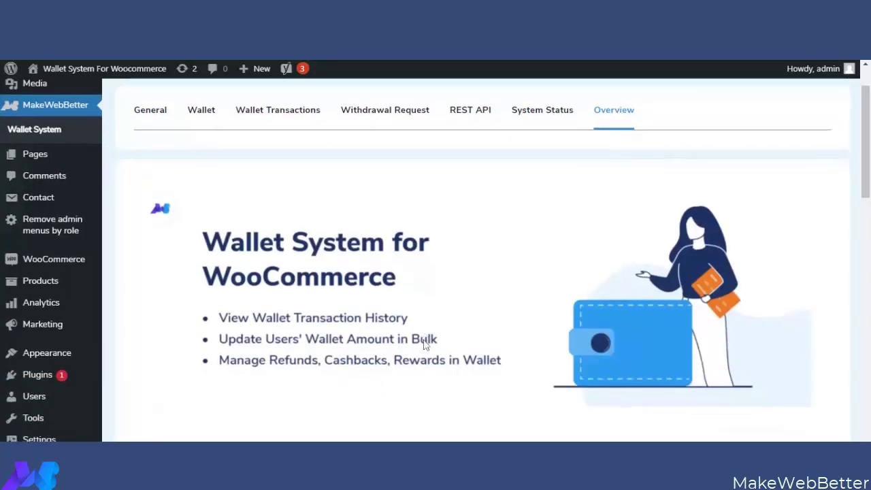
pyautogui.scroll(-2, 426, 345)
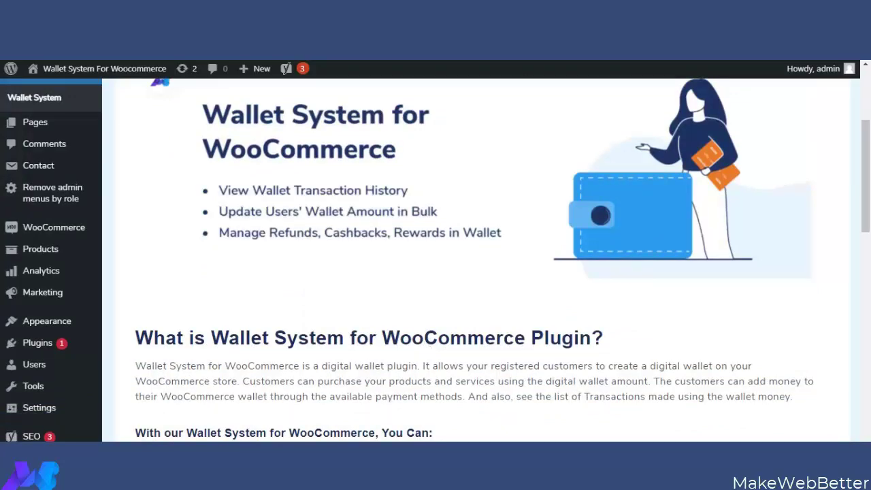
pyautogui.scroll(-4, 408, 353)
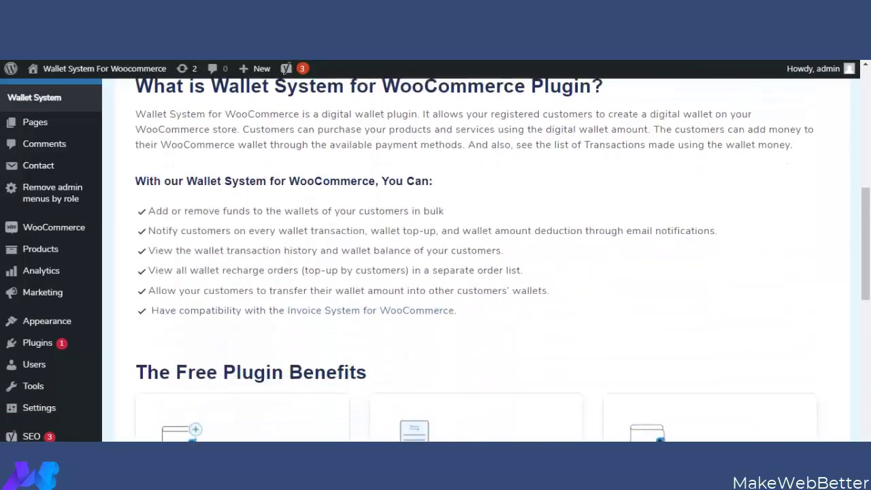
pyautogui.scroll(-3, 411, 352)
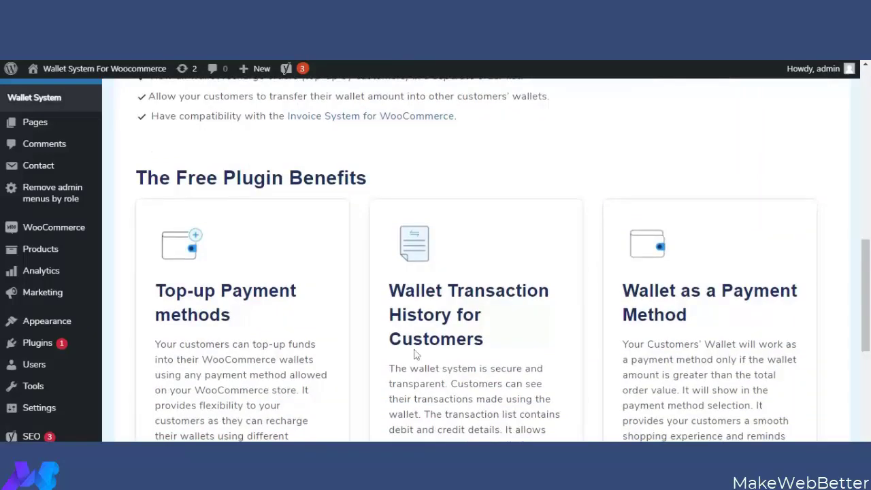
pyautogui.scroll(-3, 417, 355)
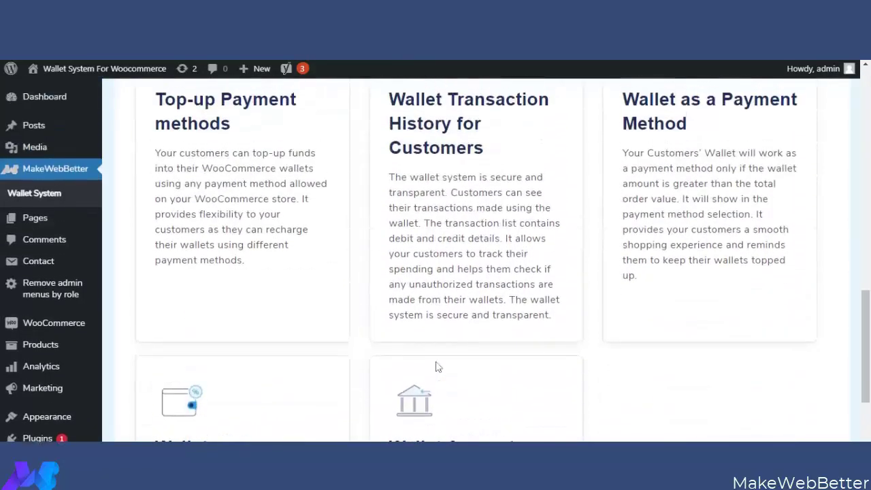
pyautogui.scroll(10, 438, 365)
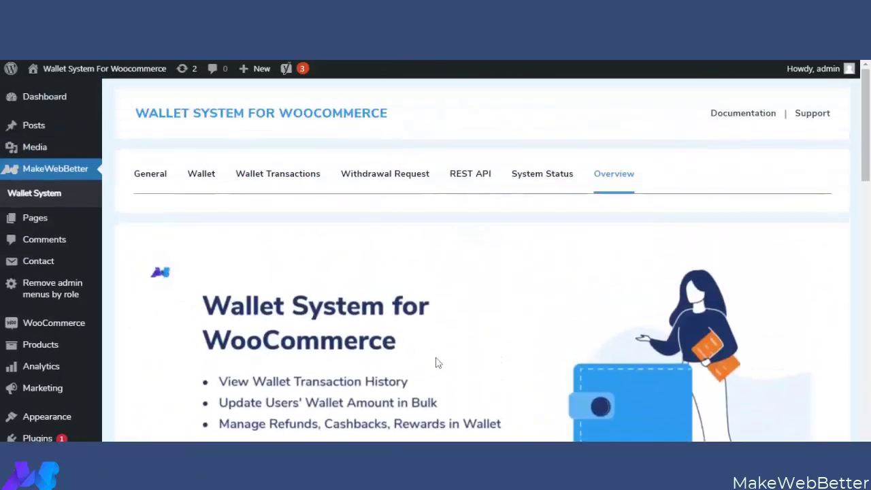
# - In the general wallet settings, turn on Enable, Wallet Recharge, Refund To Wallet and the customer email on wallet amount update, and save
pyautogui.click(151, 179)
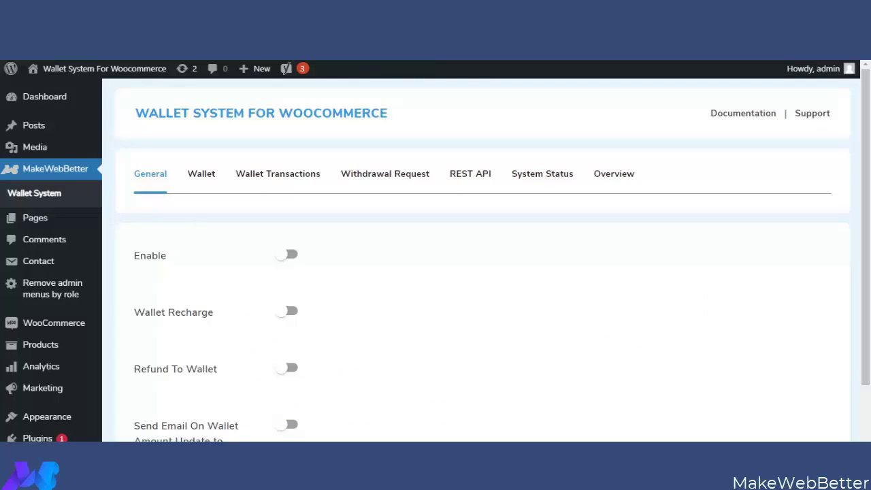
pyautogui.scroll(-1, 204, 229)
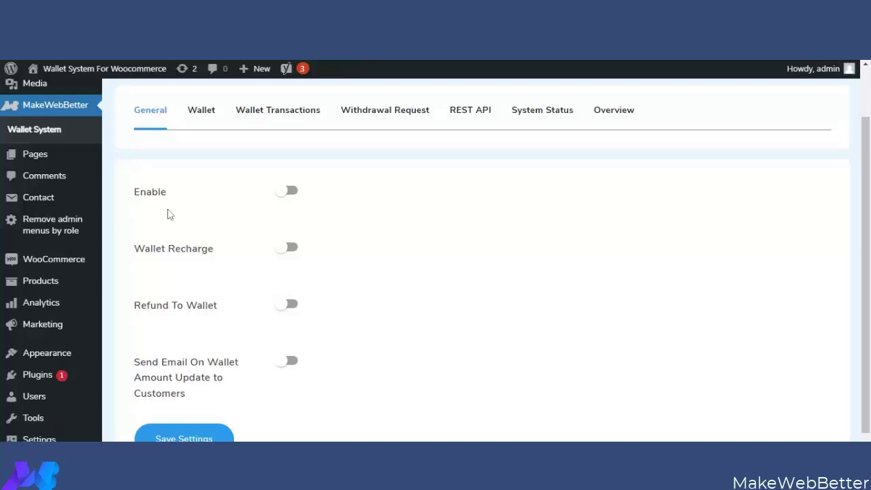
pyautogui.click(291, 193)
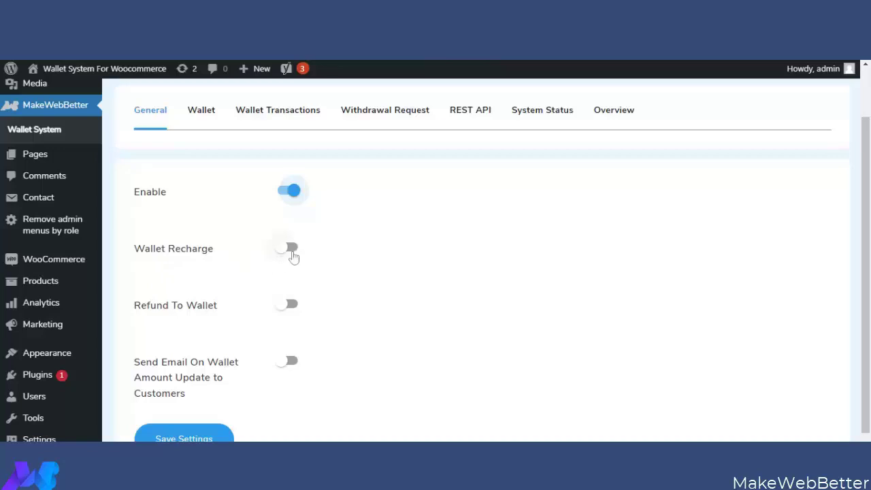
pyautogui.click(291, 253)
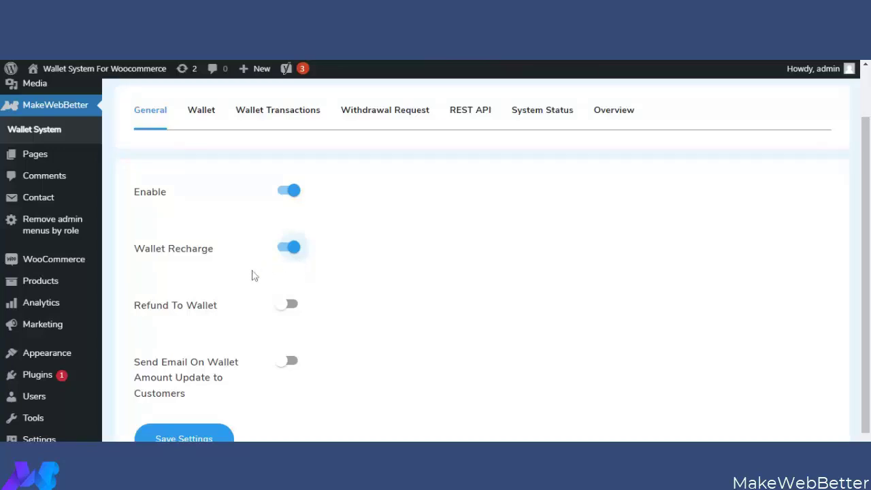
pyautogui.click(288, 306)
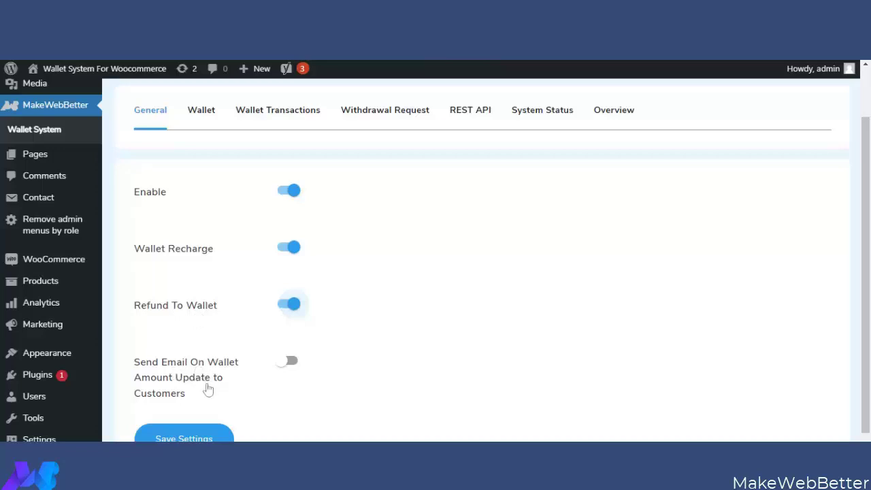
pyautogui.click(289, 364)
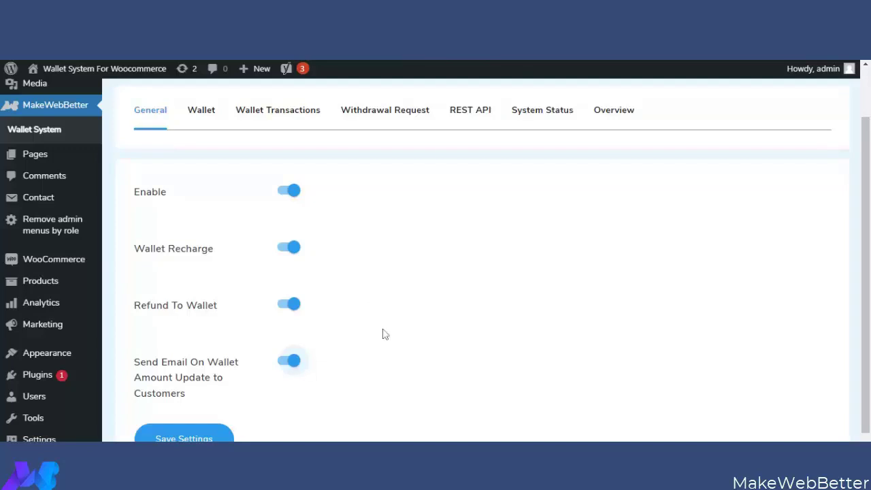
pyautogui.scroll(-1, 383, 334)
pyautogui.scroll(-1, 383, 334)
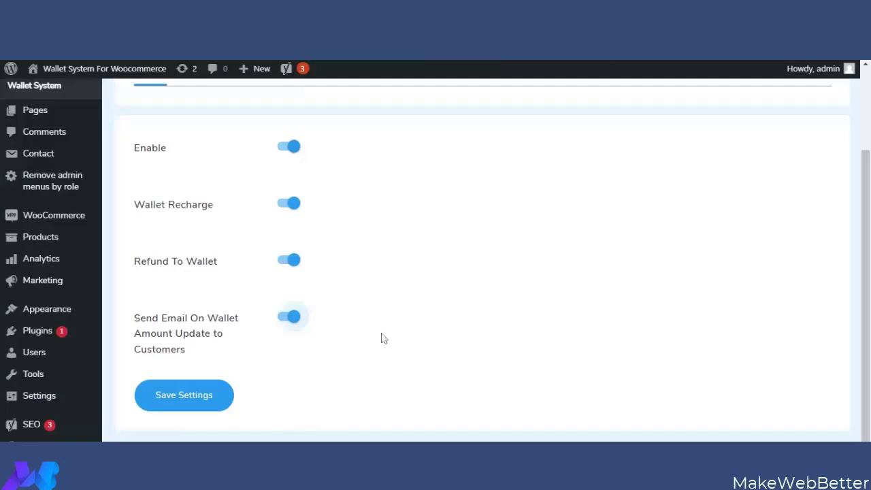
pyautogui.scroll(3, 344, 331)
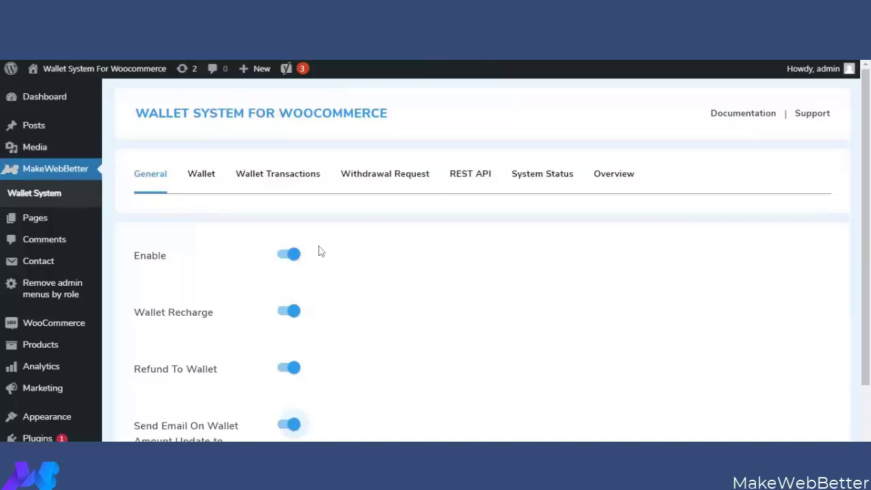
pyautogui.scroll(-3, 320, 249)
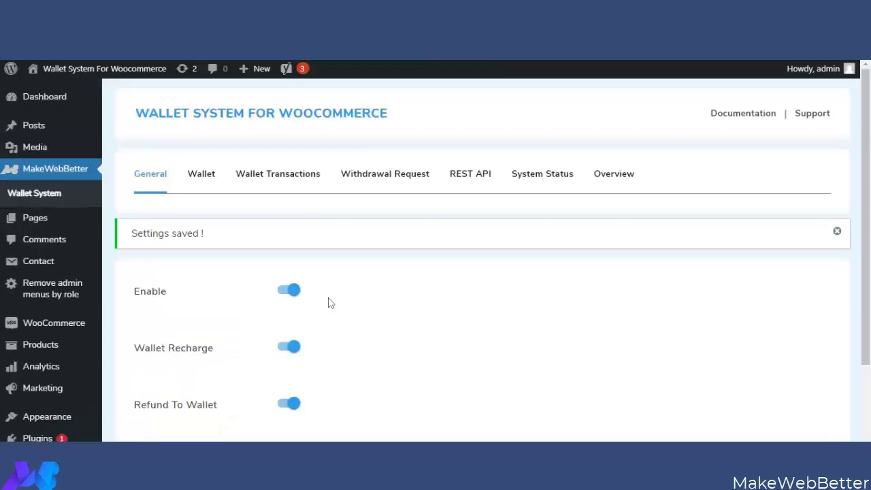
pyautogui.scroll(-5, 354, 313)
pyautogui.scroll(3, 350, 311)
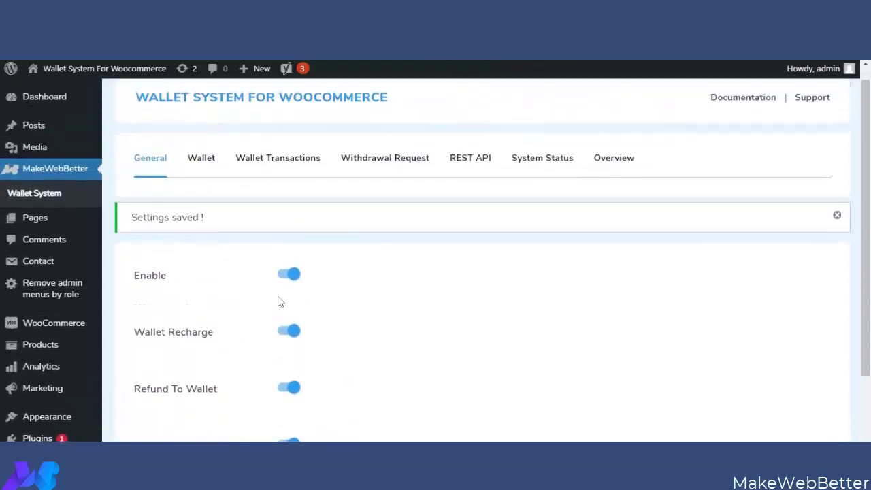
# - Credit £100 to the wallets of all users at once and confirm the bulk update
pyautogui.click(211, 158)
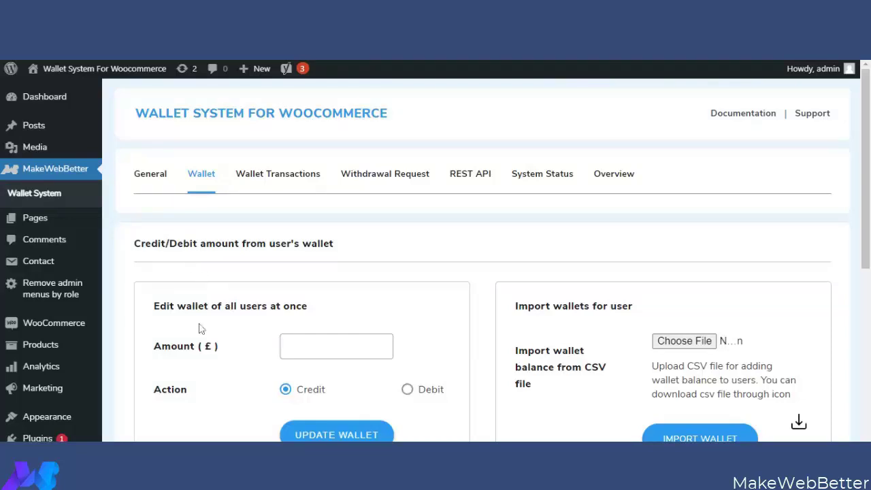
pyautogui.scroll(-1, 286, 321)
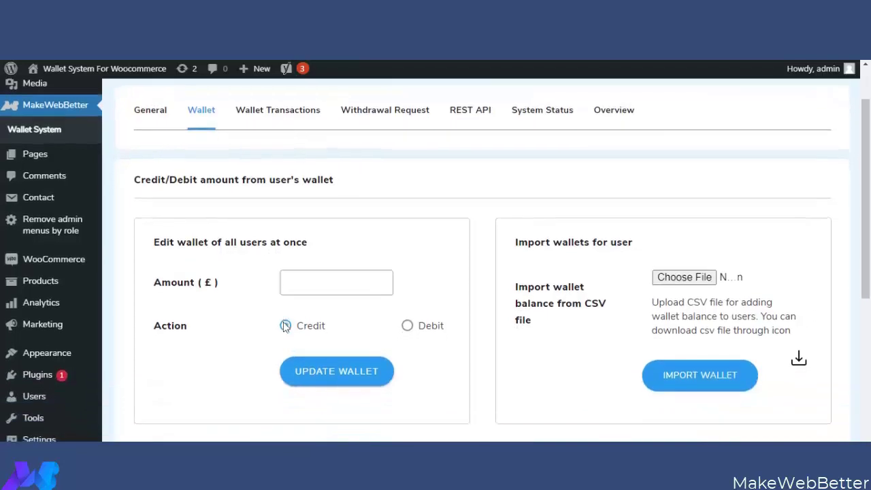
pyautogui.click(285, 326)
pyautogui.click(286, 284)
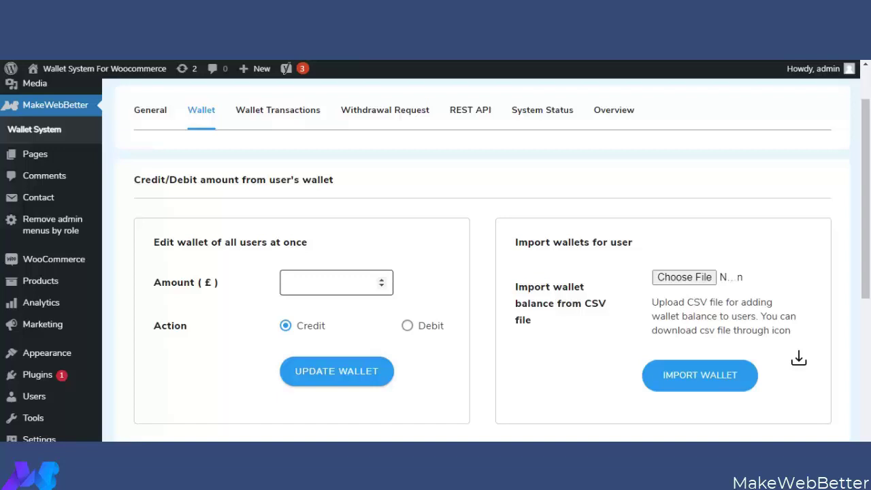
pyautogui.click(292, 283)
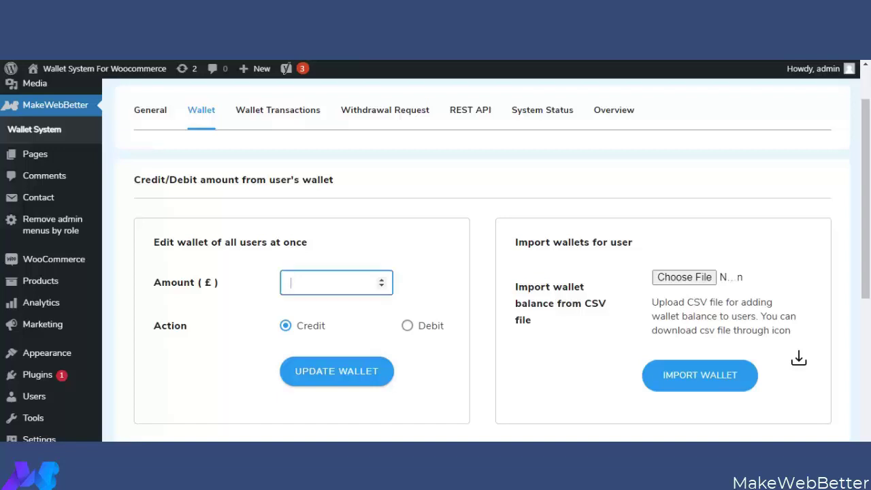
pyautogui.write('100')
pyautogui.click(330, 379)
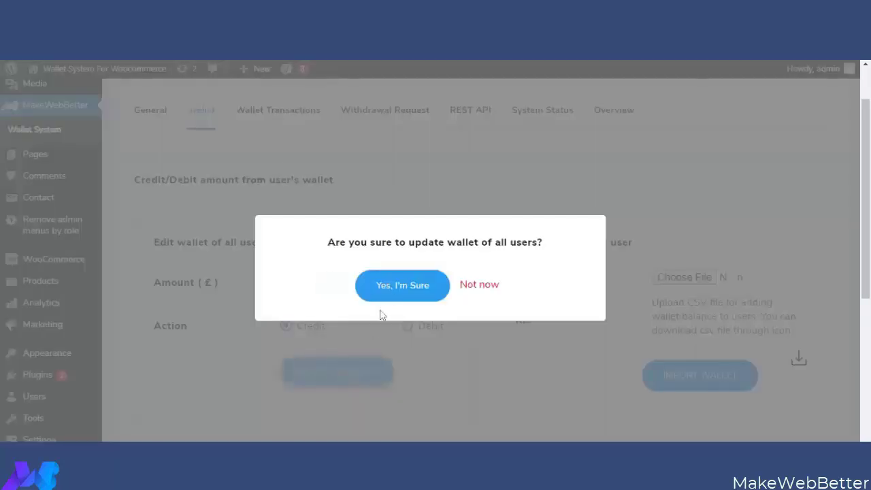
pyautogui.click(391, 291)
# - Debit £50 from the administrator's wallet in the user wallet list
pyautogui.scroll(-2, 306, 304)
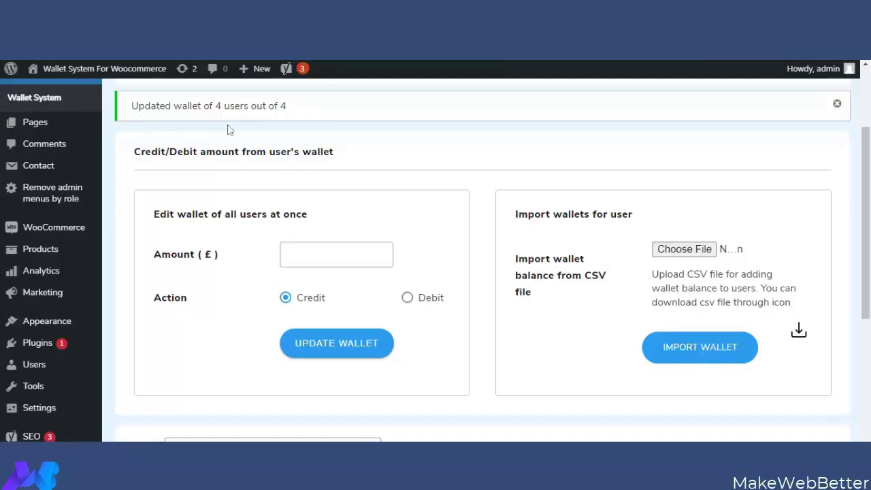
pyautogui.scroll(-4, 311, 238)
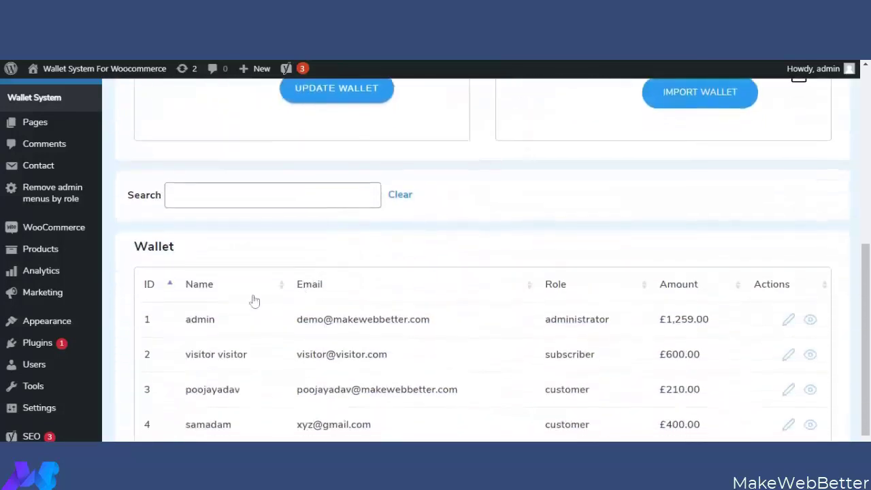
pyautogui.scroll(-1, 250, 427)
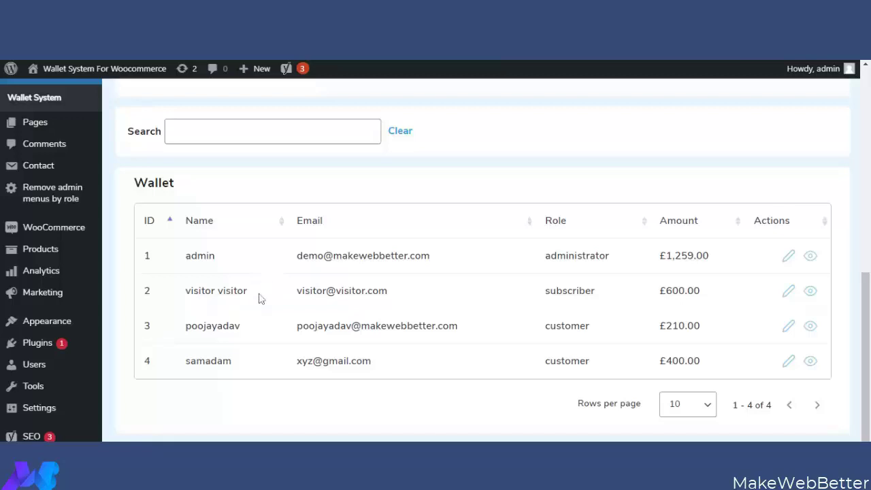
pyautogui.click(787, 259)
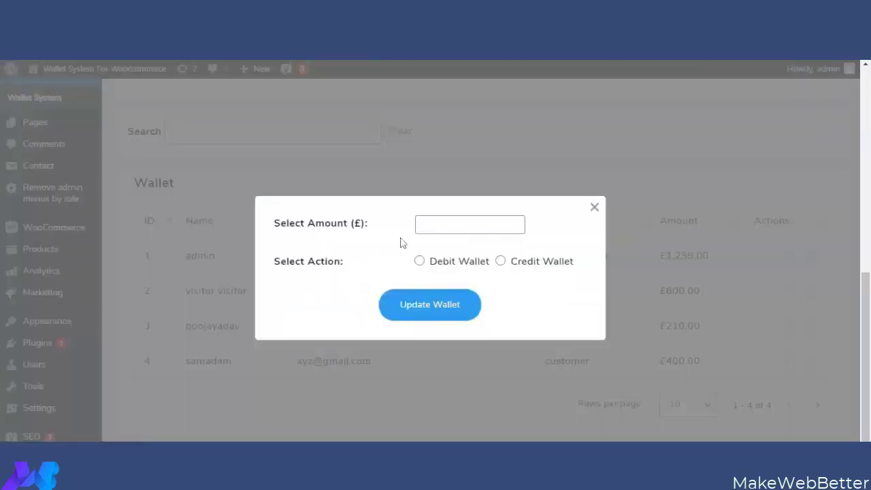
pyautogui.click(462, 224)
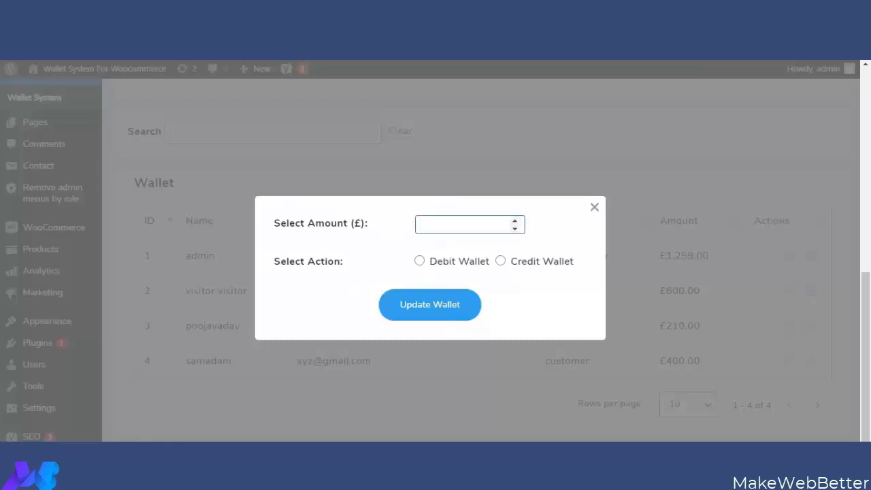
pyautogui.write('50')
pyautogui.click(419, 260)
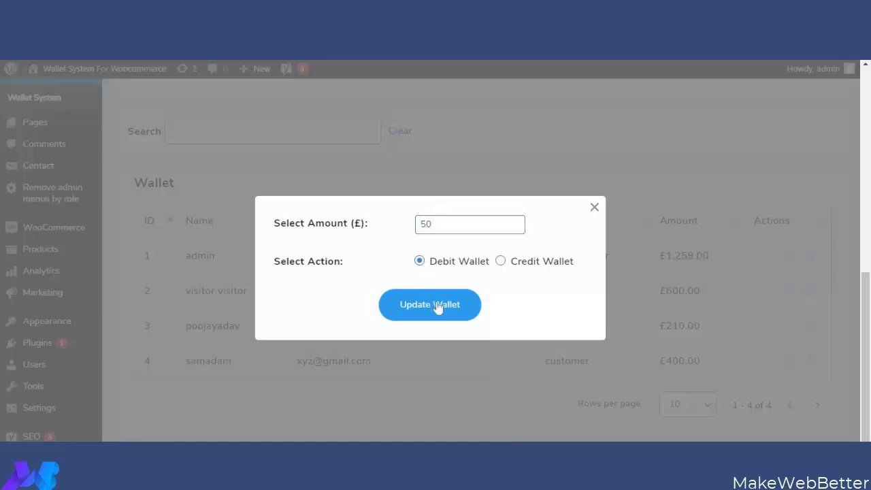
pyautogui.click(437, 307)
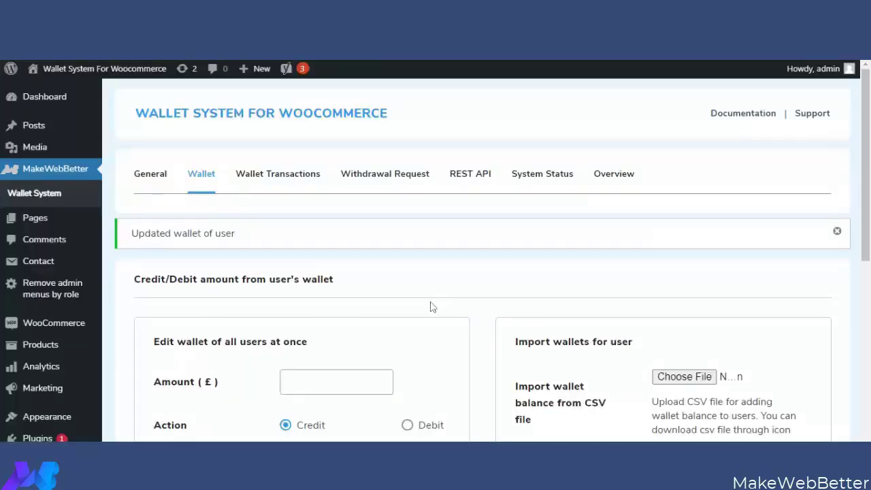
# - Check the administrator's balance in the wallet list and review the bulk edit and CSV import options for user wallets
pyautogui.scroll(-10, 430, 309)
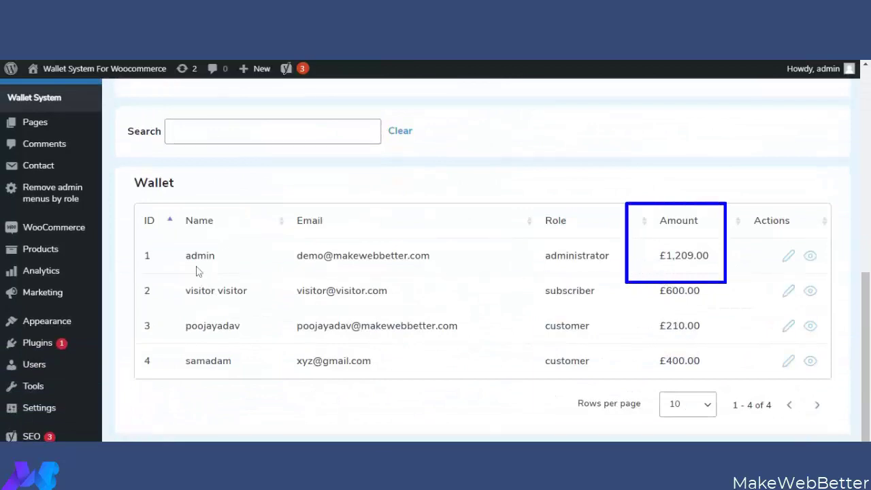
pyautogui.scroll(5, 342, 283)
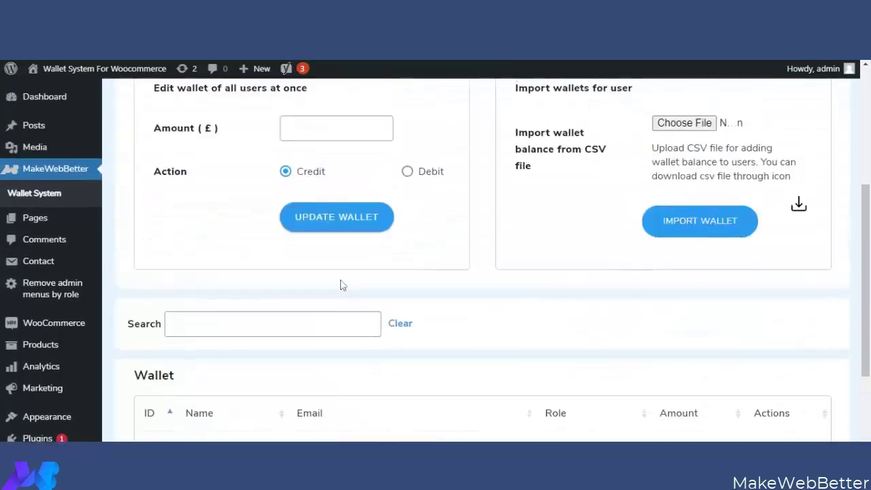
pyautogui.scroll(2, 215, 322)
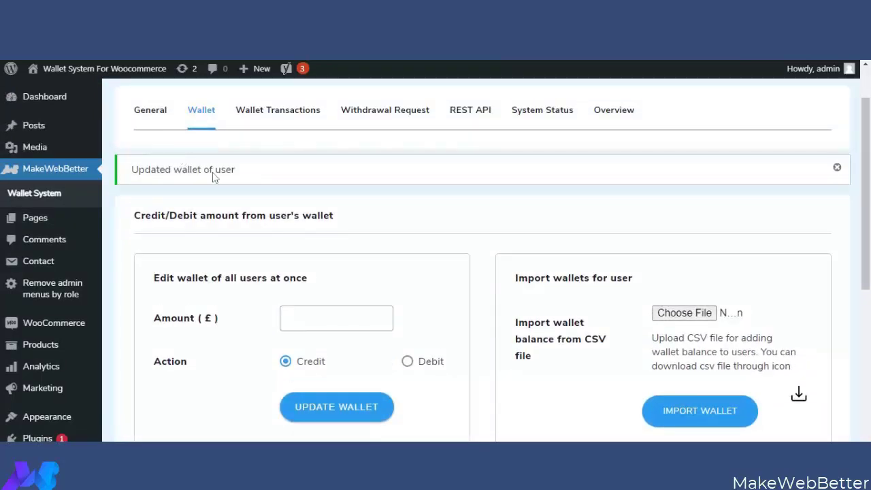
pyautogui.scroll(-1, 335, 299)
pyautogui.scroll(-1, 335, 299)
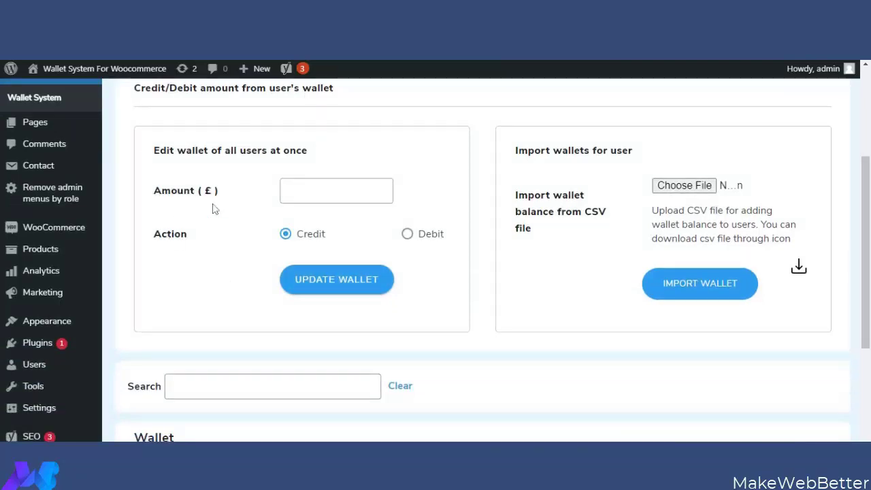
pyautogui.click(320, 191)
pyautogui.scroll(-2, 428, 340)
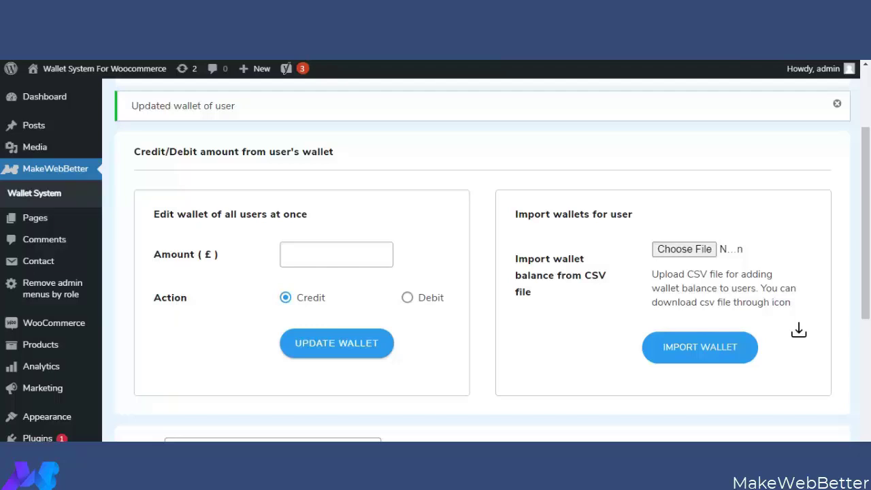
# - Search the user wallet list for "adm" and clear the search keyword to list all users again
pyautogui.scroll(-1, 617, 272)
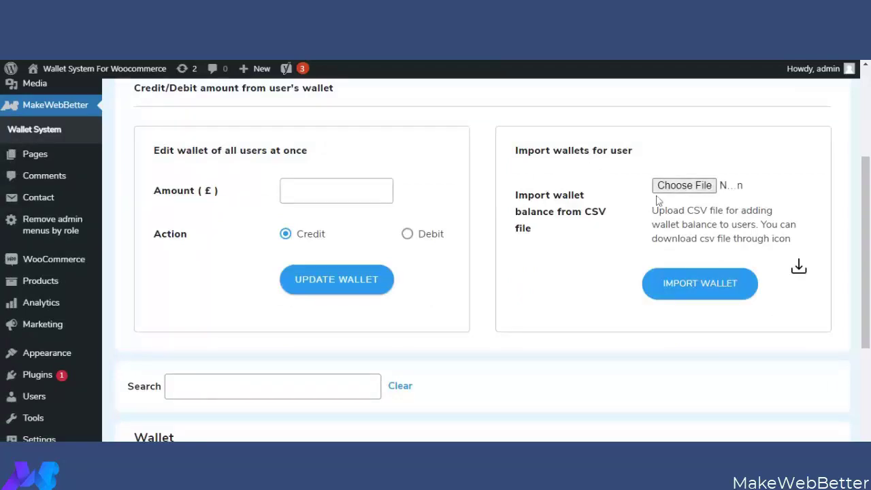
pyautogui.scroll(-4, 521, 320)
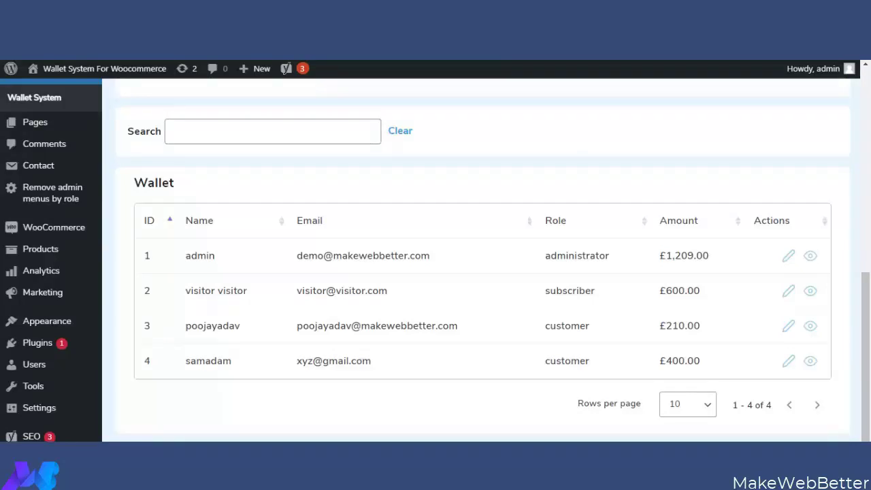
pyautogui.click(172, 132)
pyautogui.write('adm')
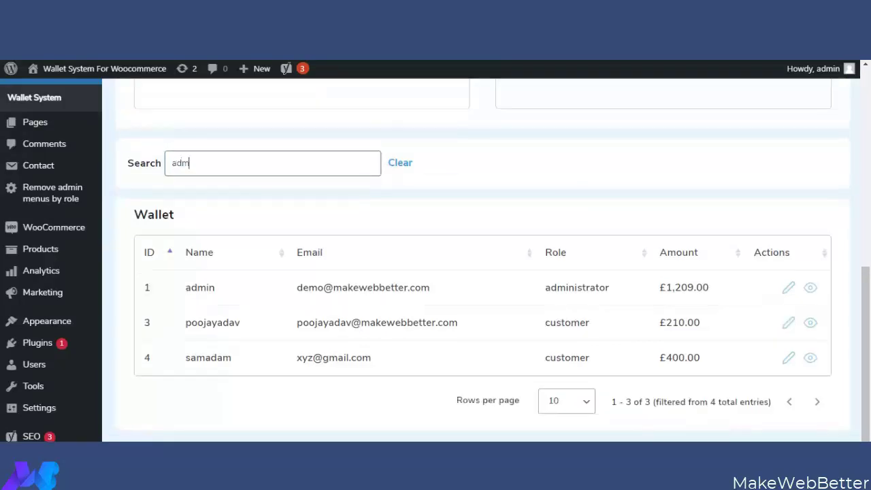
pyautogui.write('imn')
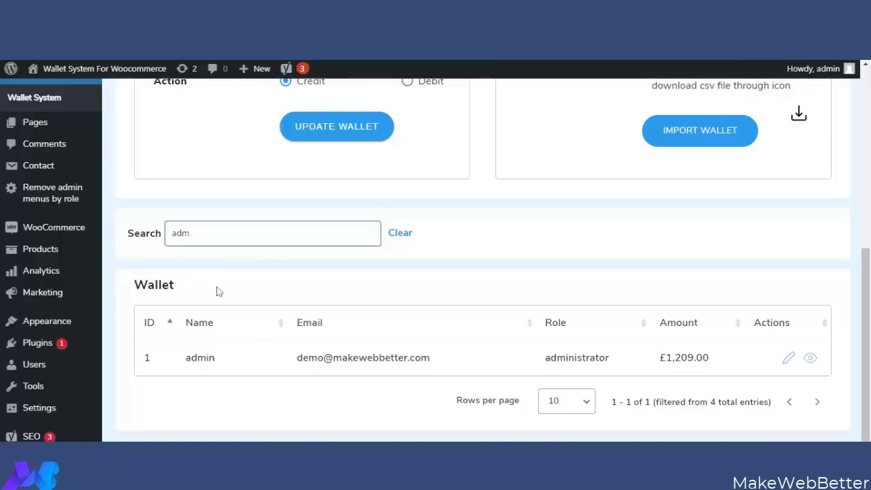
pyautogui.press('BackSpace')
pyautogui.press('BackSpace')
pyautogui.press('BackSpace')
# - View the amount and debit/credit options for editing the administrator's wallet, and close the dialog without updating
pyautogui.scroll(-2, 219, 291)
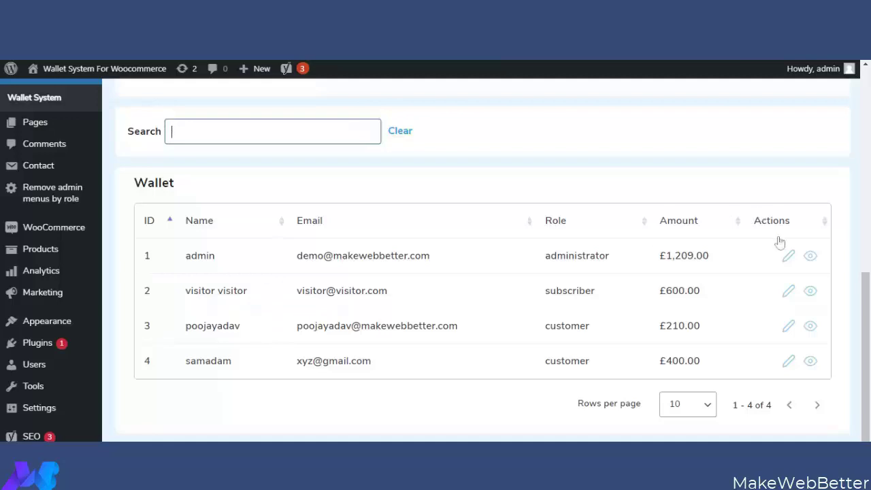
pyautogui.click(787, 255)
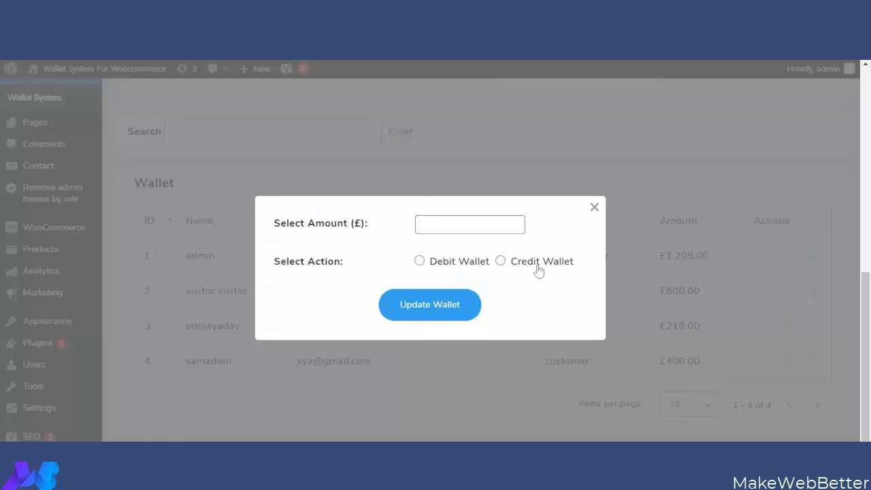
pyautogui.click(594, 209)
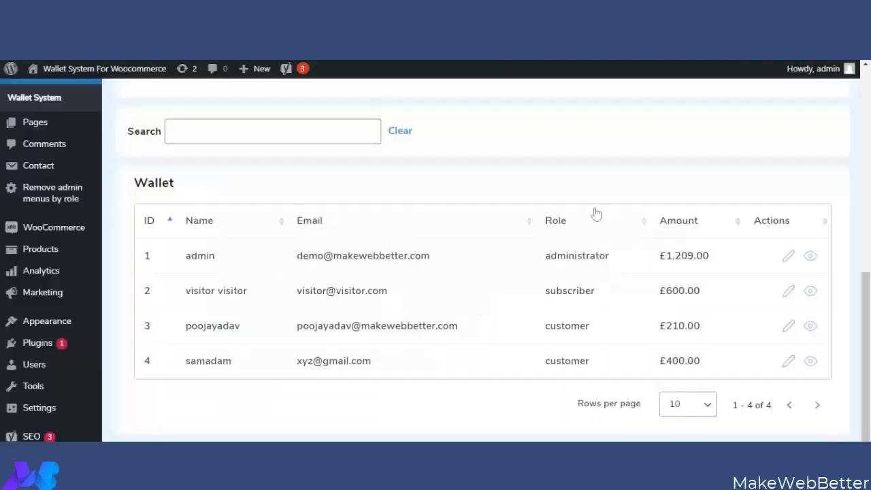
# - Review the wallet transactions list, including each entry's user, role, amount, payment method, details and date
pyautogui.scroll(10, 346, 272)
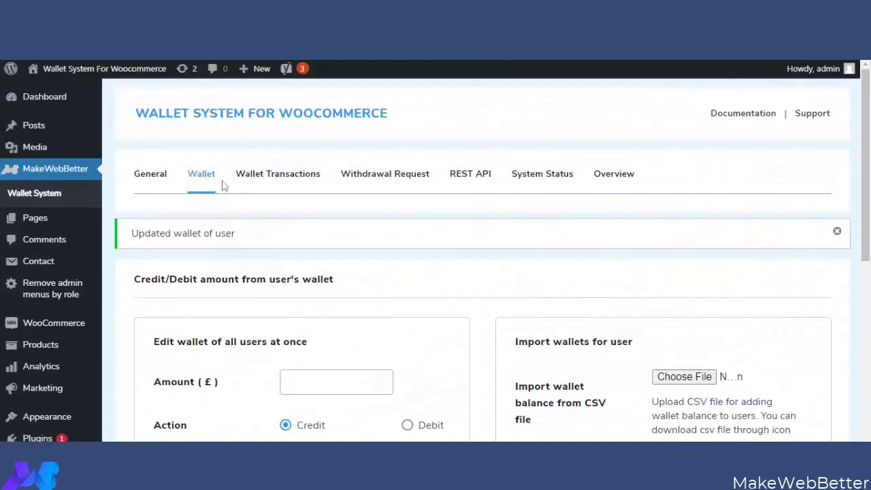
pyautogui.click(296, 178)
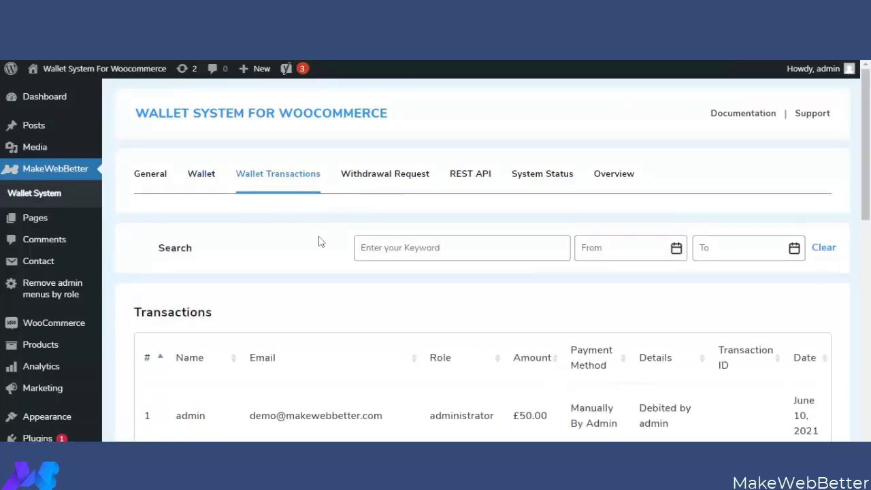
pyautogui.scroll(-2, 377, 292)
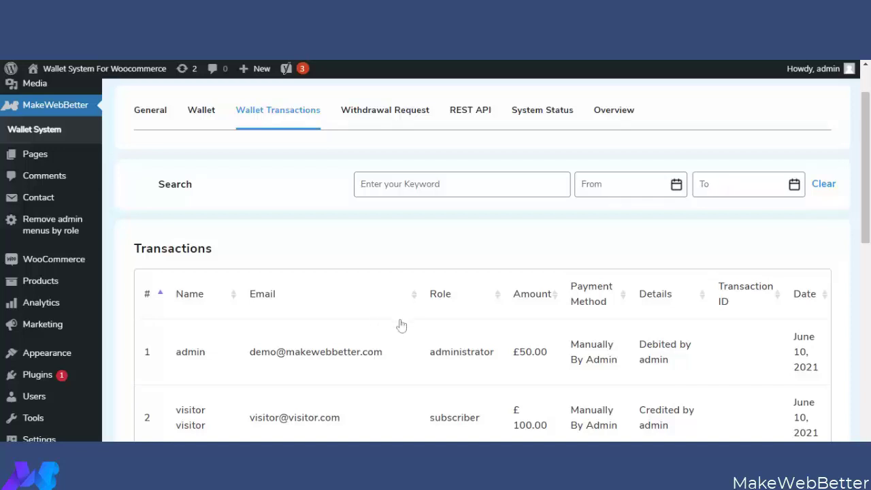
pyautogui.scroll(1, 327, 322)
pyautogui.scroll(-2, 287, 321)
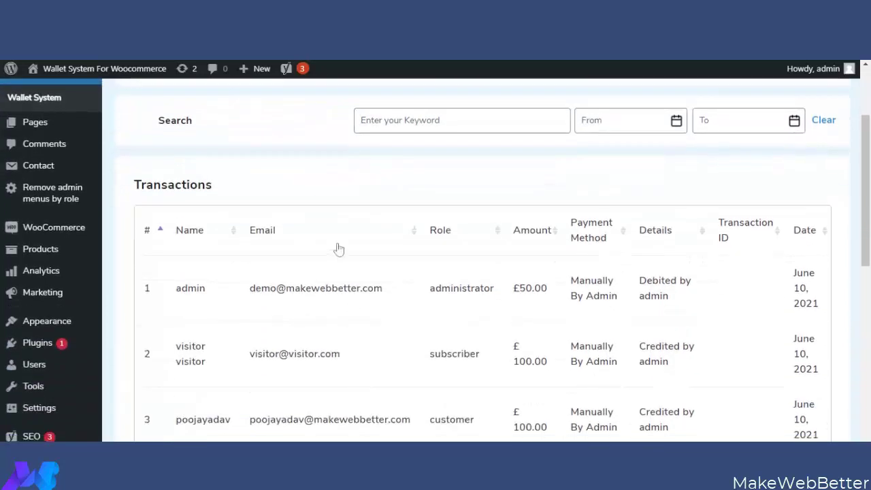
pyautogui.scroll(-1, 333, 345)
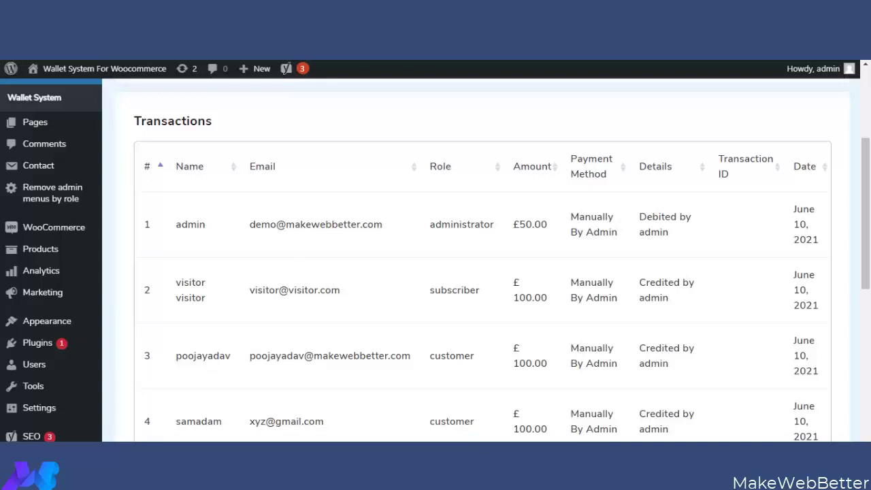
pyautogui.scroll(-1, 562, 256)
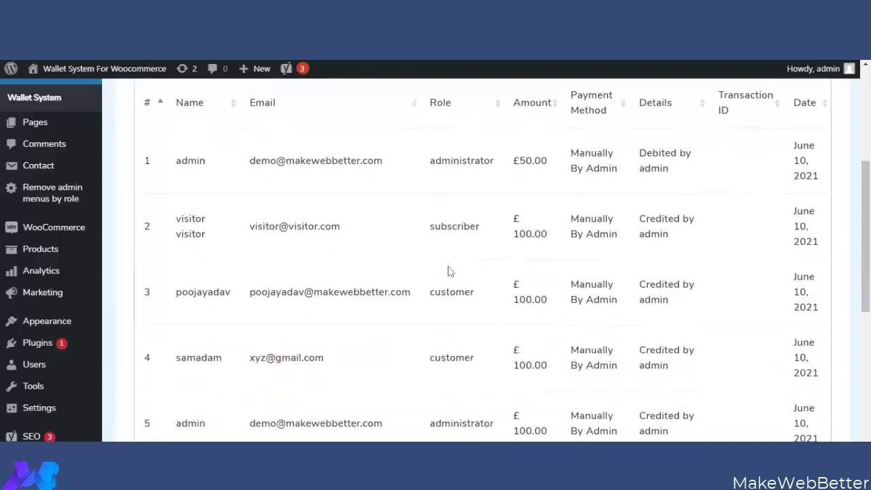
pyautogui.scroll(1, 517, 261)
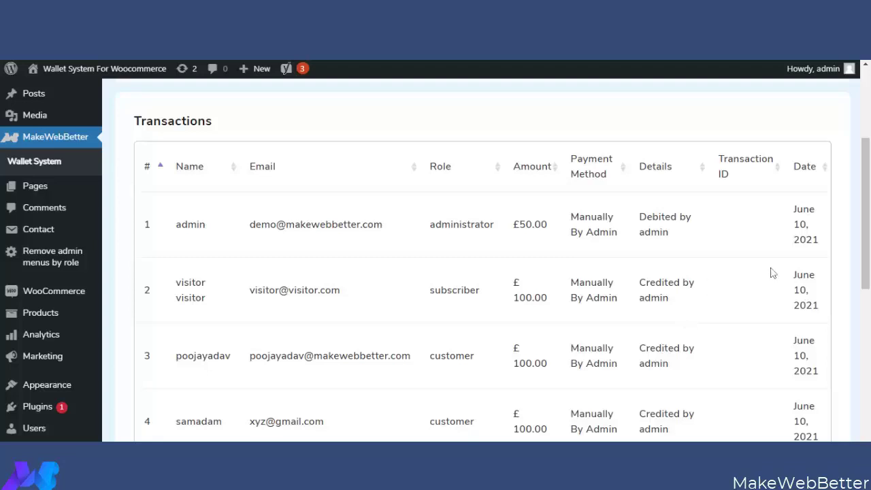
pyautogui.scroll(-1, 721, 335)
pyautogui.scroll(2, 592, 333)
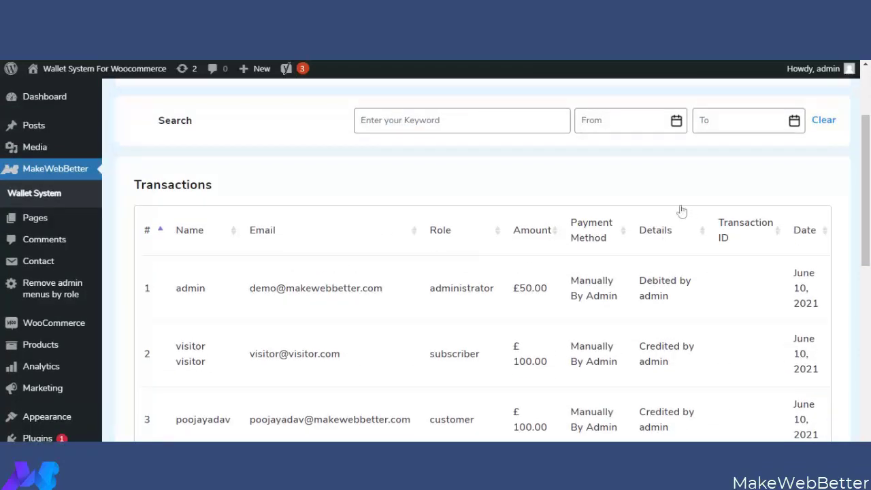
pyautogui.scroll(2, 458, 324)
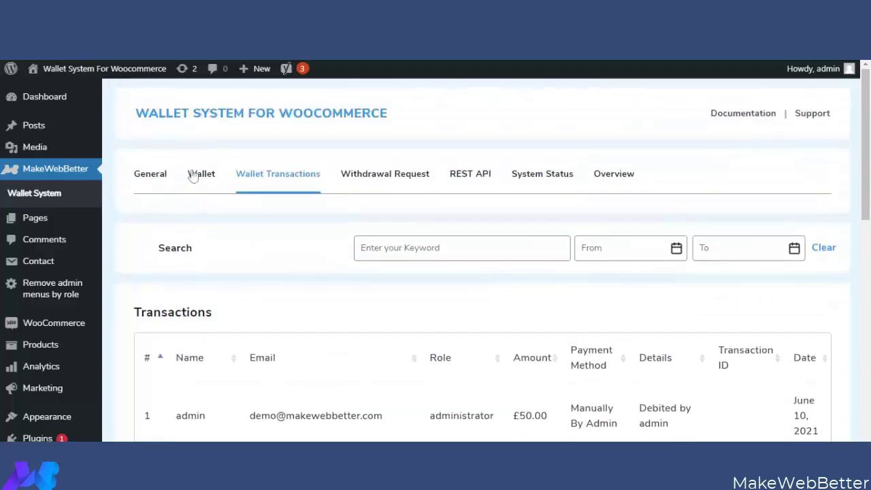
pyautogui.scroll(-1, 194, 328)
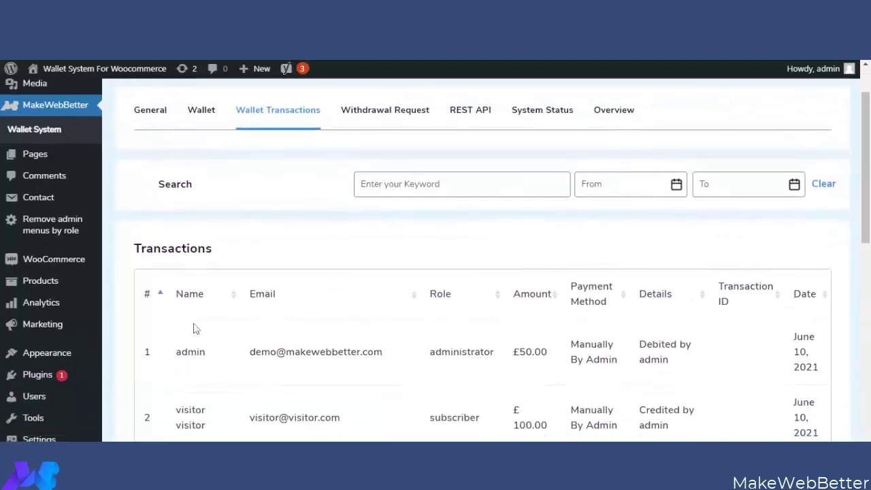
pyautogui.scroll(-1, 340, 319)
pyautogui.scroll(2, 341, 319)
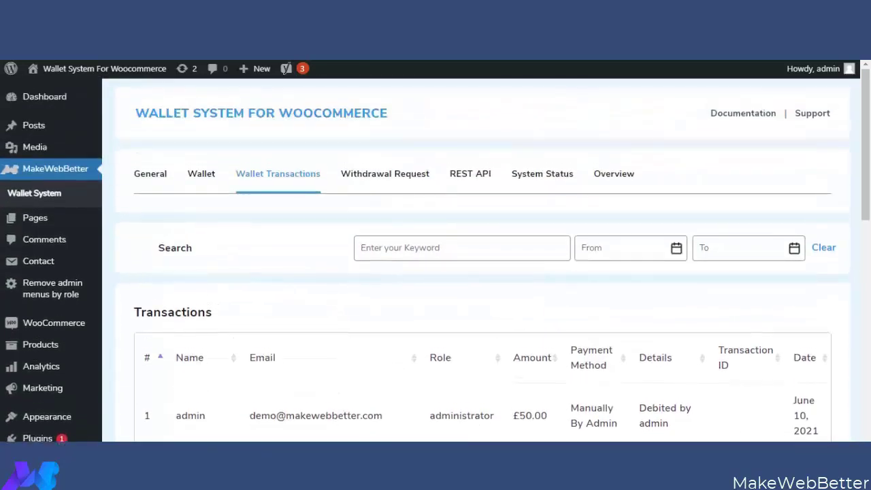
# - Search the wallet transactions for the keyword "visitor"
pyautogui.click(462, 248)
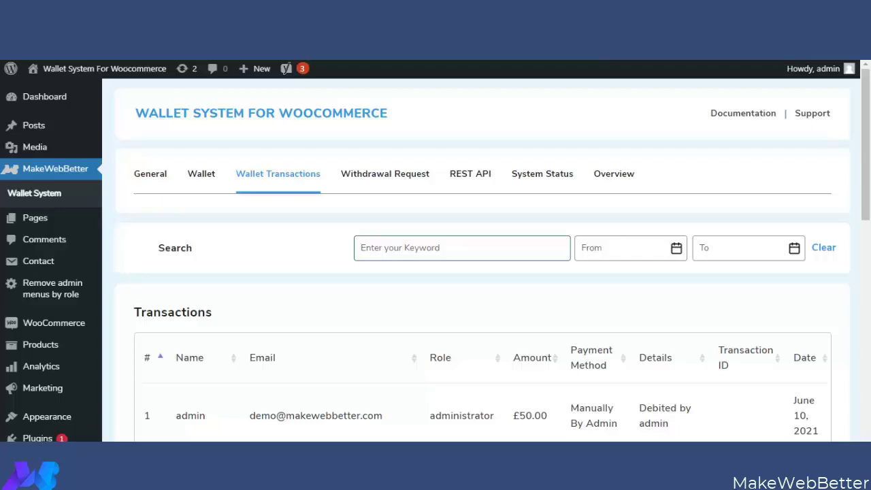
pyautogui.write('a')
pyautogui.press('BackSpace')
pyautogui.press('BackSpace')
pyautogui.press('BackSpace')
pyautogui.press('BackSpace')
pyautogui.write('vidsi')
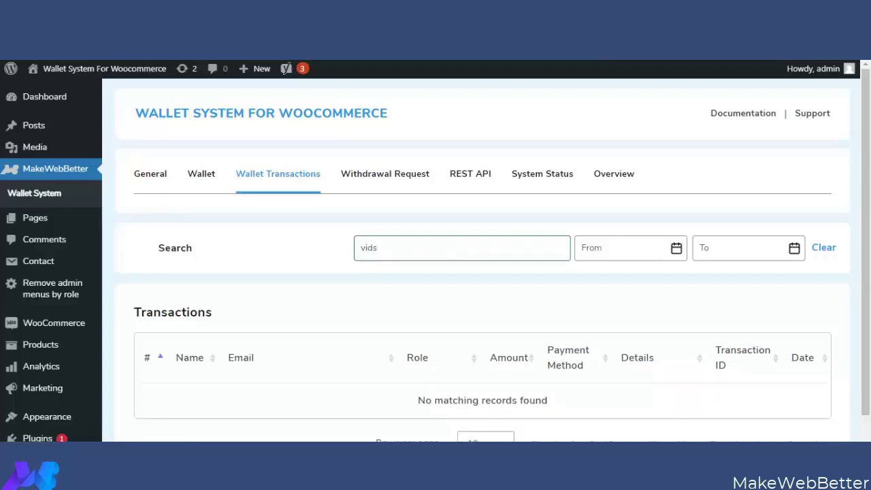
pyautogui.press('BackSpace')
pyautogui.press('BackSpace')
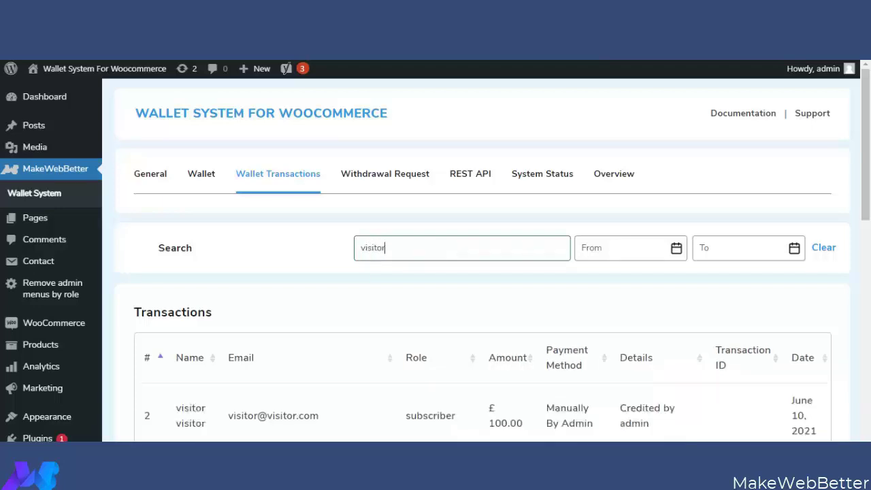
# - Limit the transactions to the date range 06/10/2021 to 06/10/2021 and review the filtered entries
pyautogui.click(636, 246)
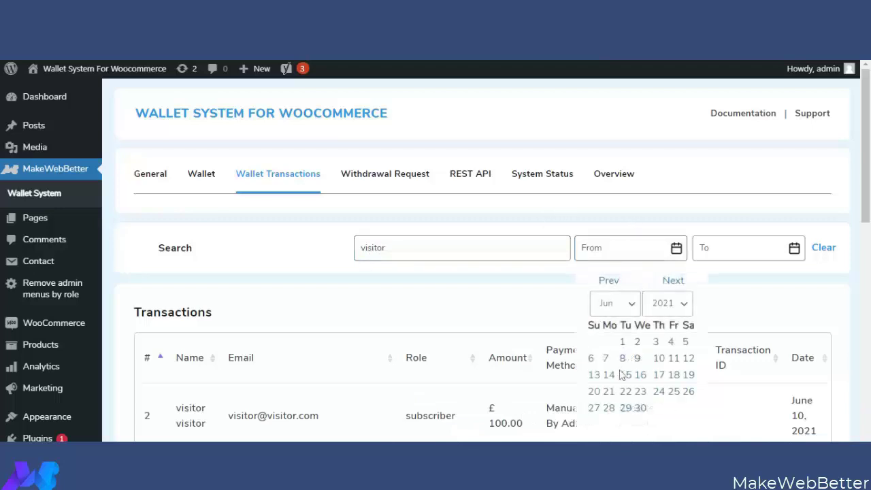
pyautogui.click(659, 358)
pyautogui.click(711, 248)
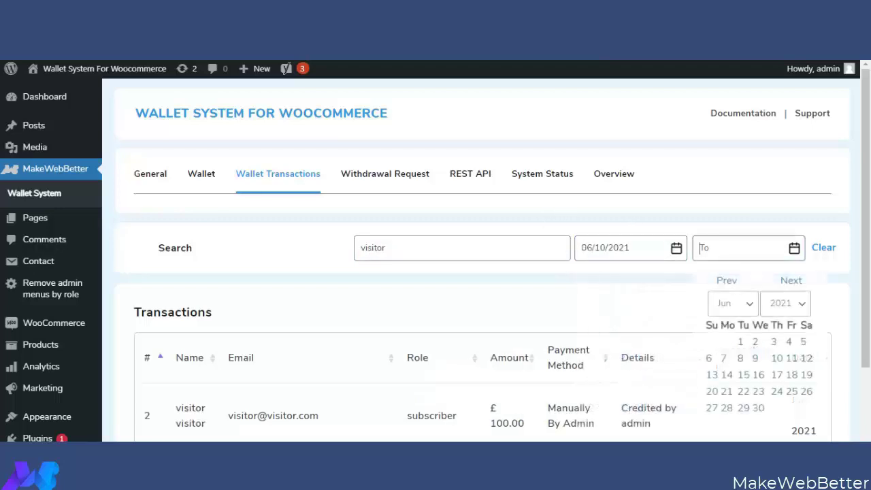
pyautogui.click(776, 357)
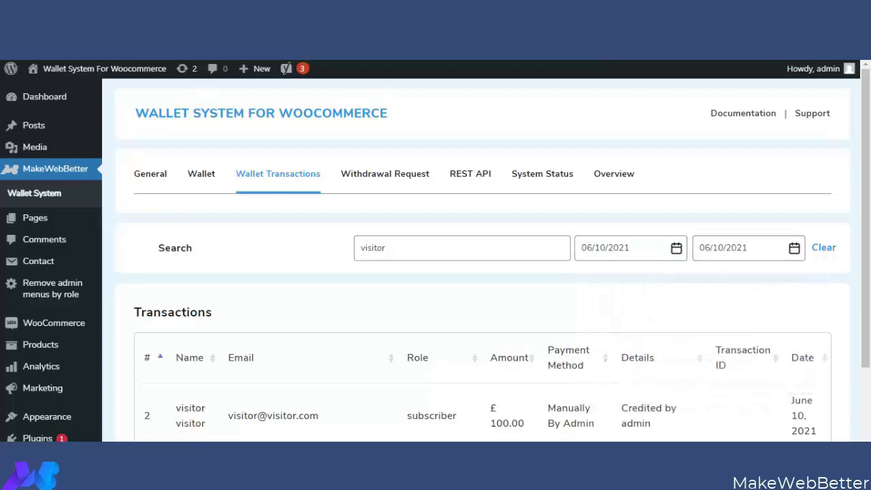
pyautogui.scroll(-1, 812, 295)
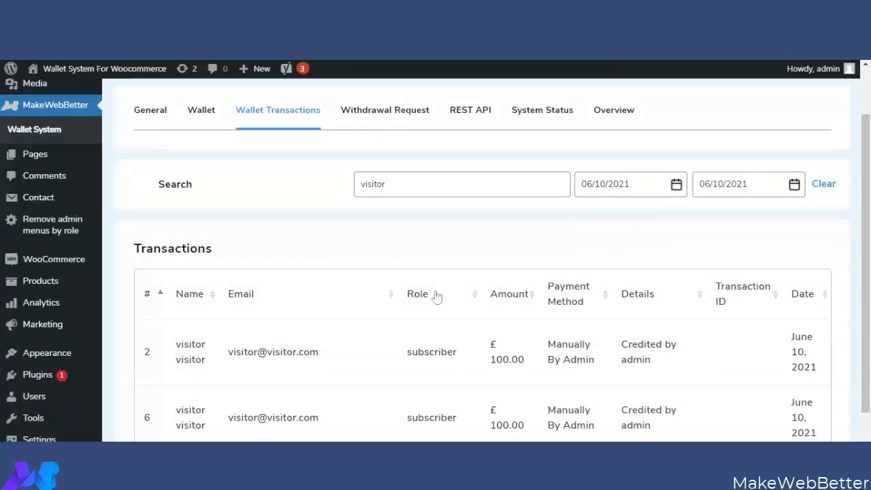
pyautogui.scroll(-1, 340, 405)
pyautogui.scroll(2, 320, 384)
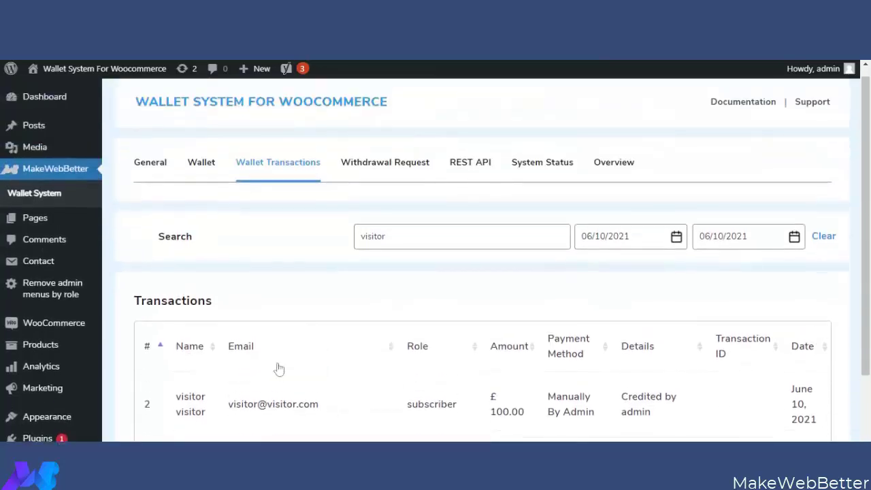
pyautogui.scroll(-1, 306, 343)
# - Remove the keyword from the transaction search, keeping the date range, and review the listed transactions
pyautogui.click(422, 172)
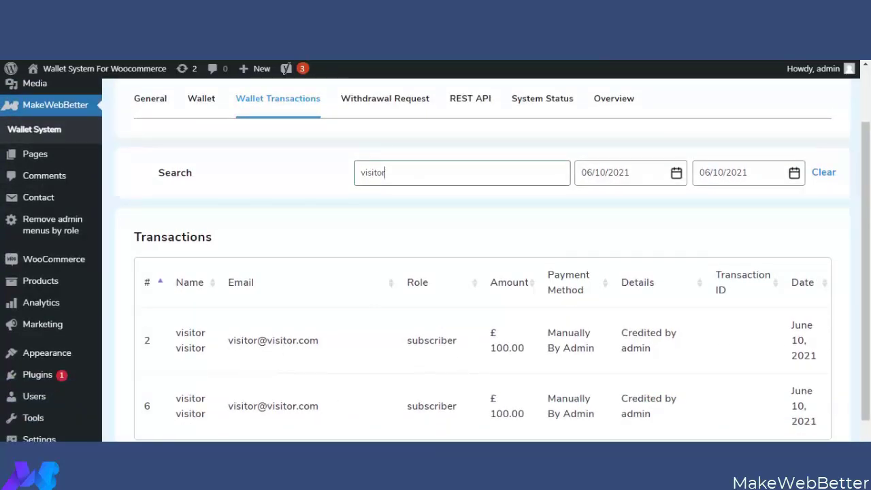
pyautogui.press('BackSpace')
pyautogui.press('BackSpace')
pyautogui.press('BackSpace')
pyautogui.press('BackSpace')
pyautogui.press('BackSpace')
pyautogui.press('BackSpace')
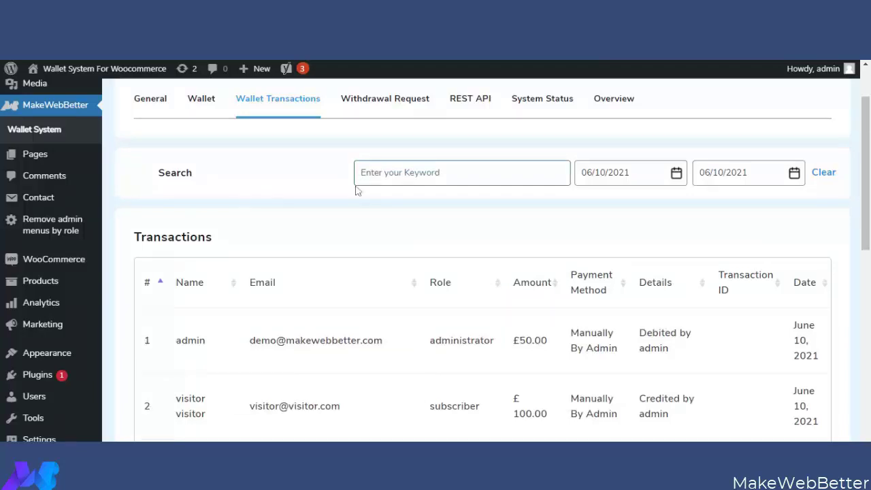
pyautogui.scroll(2, 322, 233)
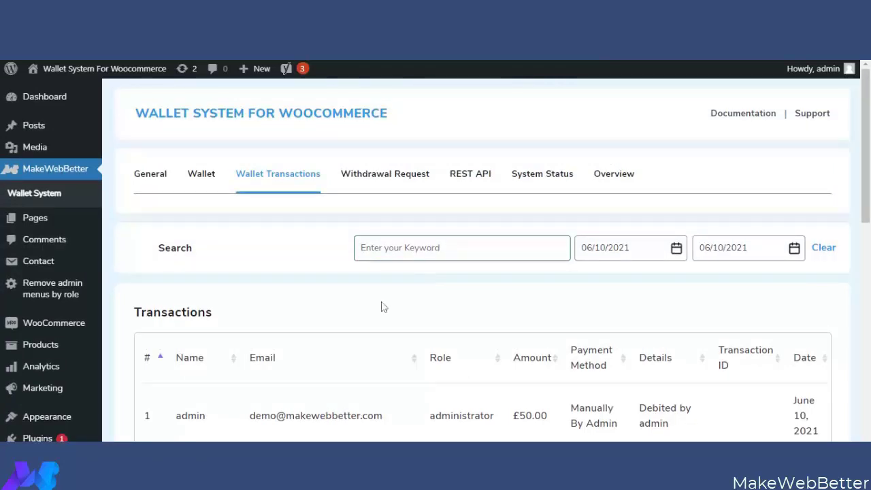
pyautogui.scroll(-1, 436, 313)
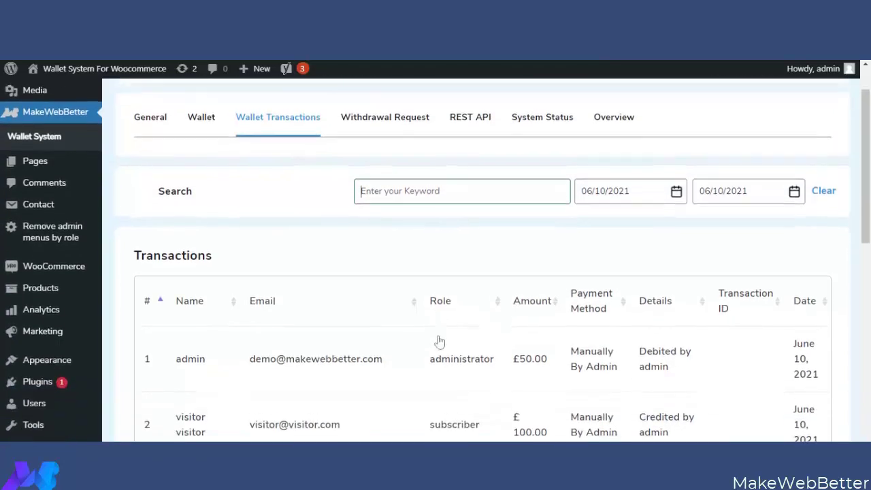
pyautogui.scroll(1, 399, 398)
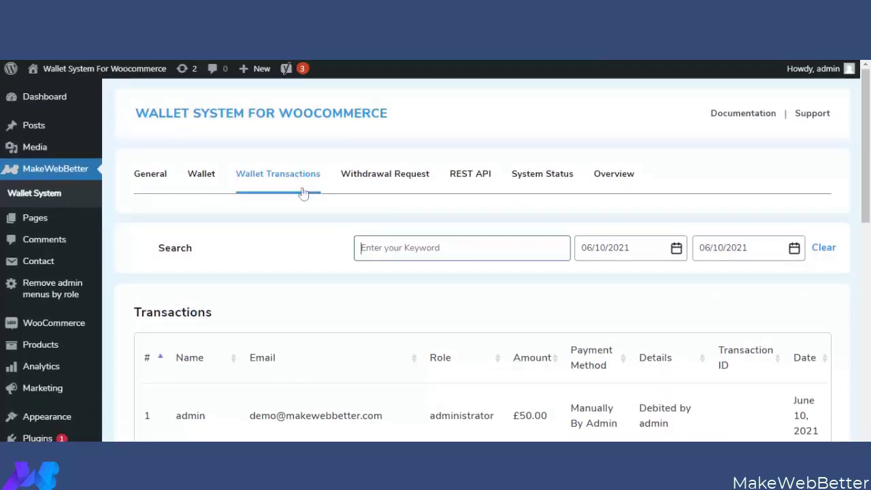
# - In the withdrawal requests, set the status of the pending £50.00 request dated June 10, 2021 to rejected
pyautogui.click(378, 178)
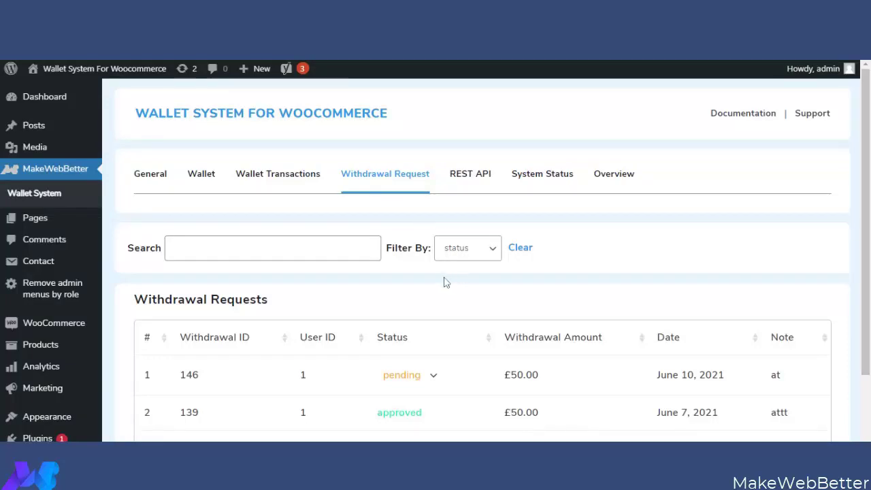
pyautogui.scroll(-1, 446, 281)
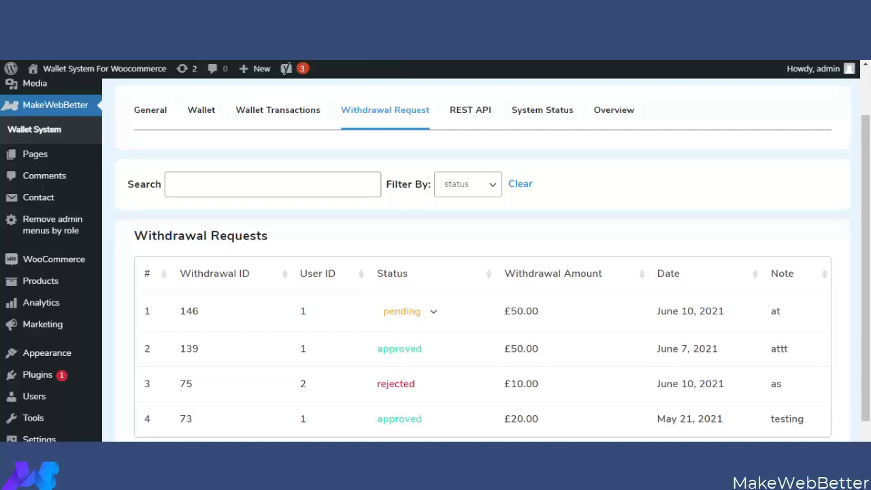
pyautogui.click(402, 340)
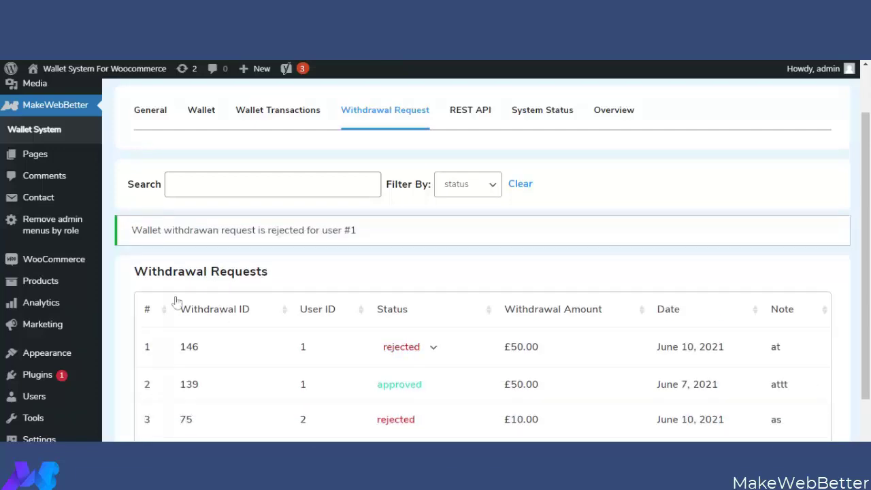
pyautogui.scroll(1, 399, 292)
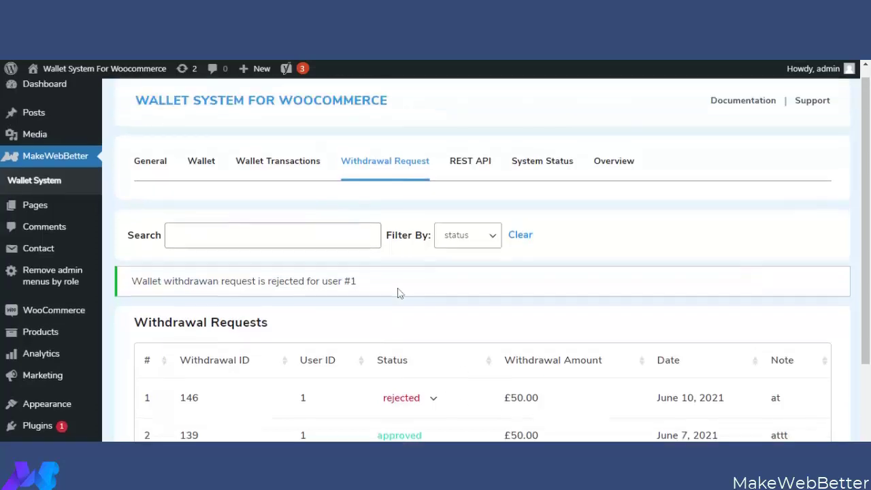
# - Filter the withdrawal requests by approved status and search them for 139
pyautogui.scroll(-1, 476, 257)
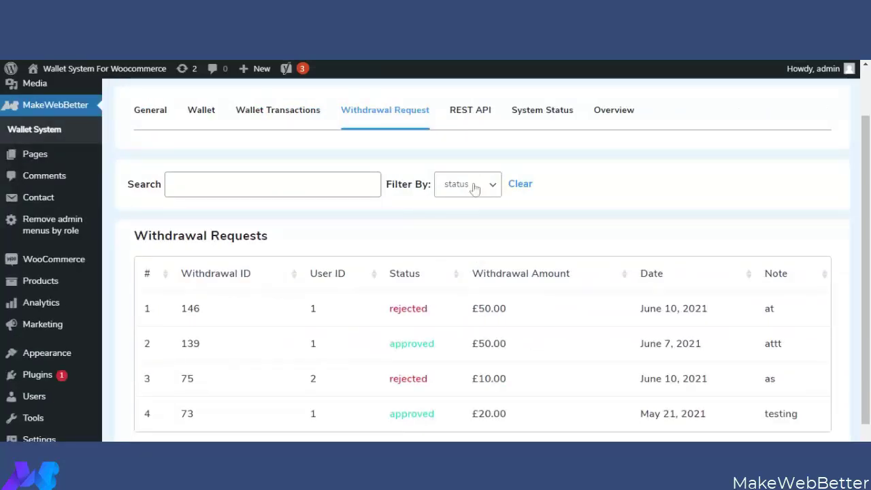
pyautogui.click(478, 222)
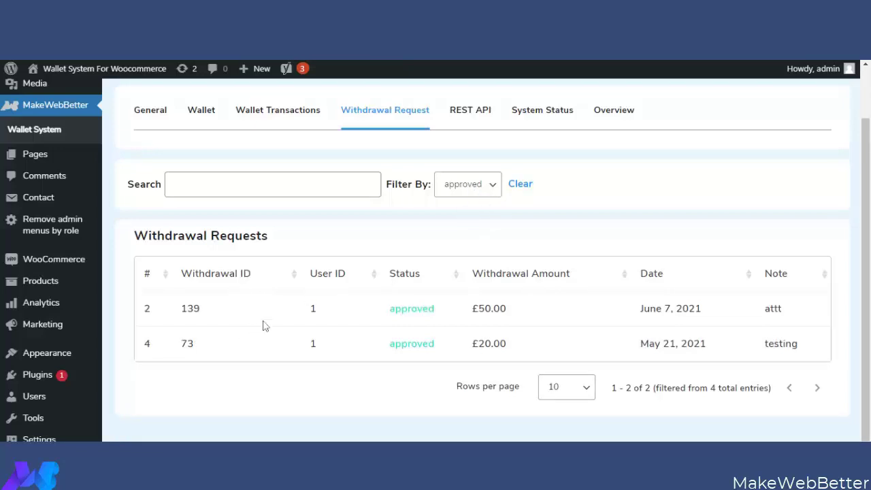
pyautogui.click(286, 185)
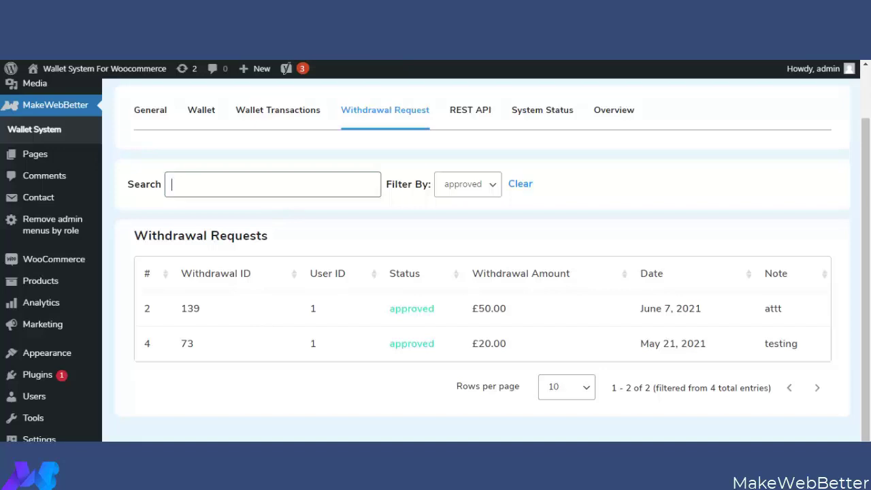
pyautogui.write('139')
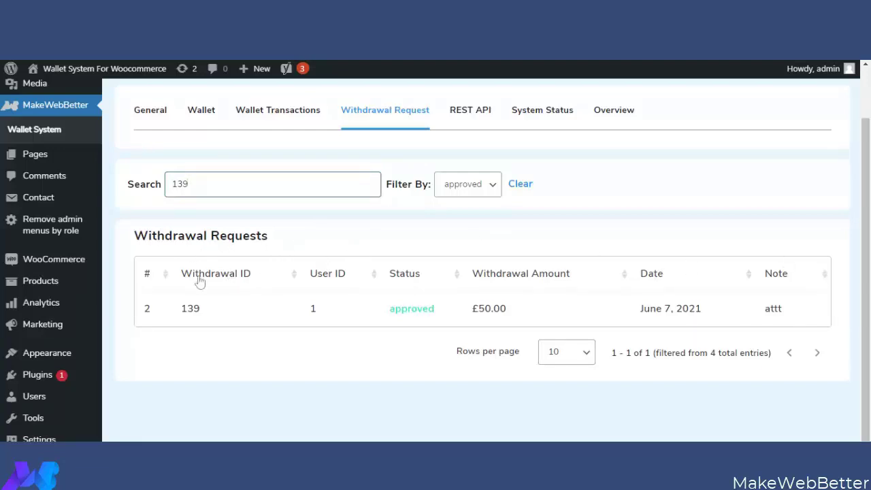
# - Review the plugin's REST API keys and documentation, from authentication and the retrieve requests to updating a user's wallet
pyautogui.scroll(1, 490, 303)
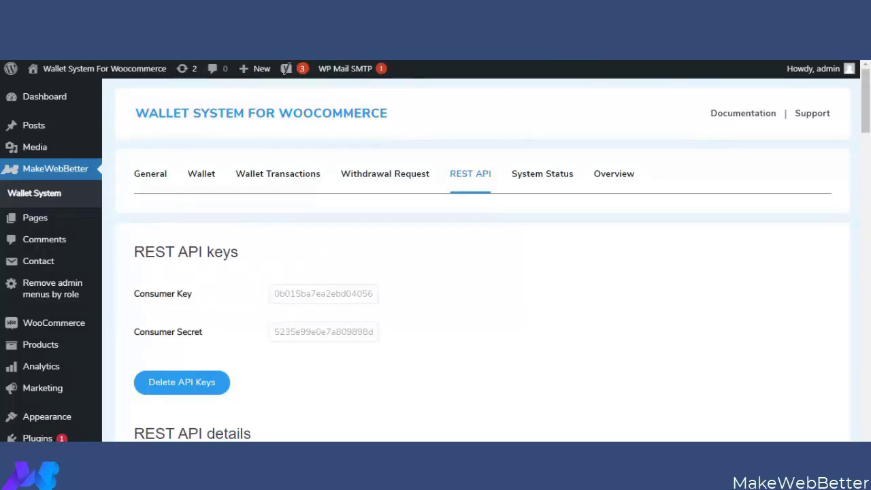
pyautogui.scroll(-1, 330, 337)
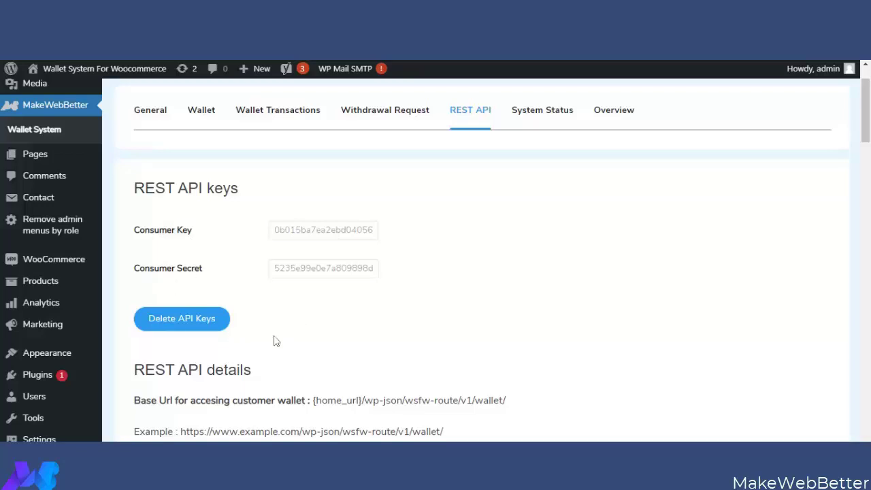
pyautogui.scroll(-3, 278, 337)
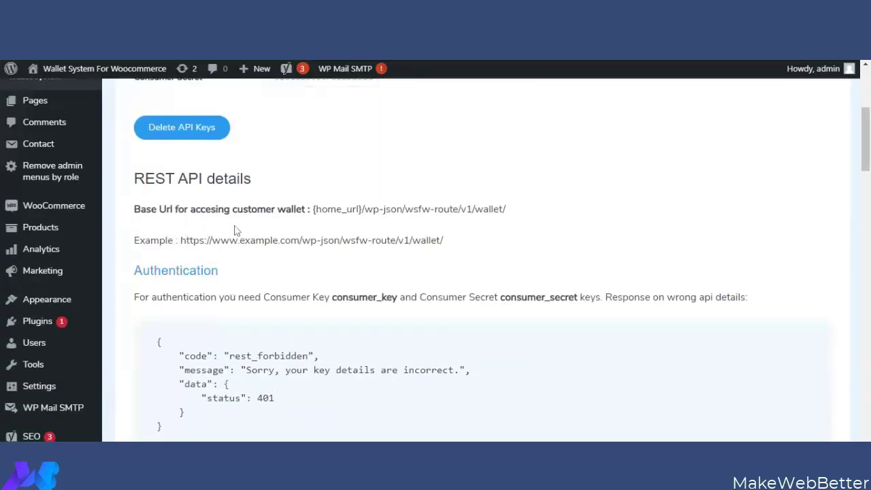
pyautogui.scroll(-1, 208, 276)
pyautogui.scroll(-3, 288, 262)
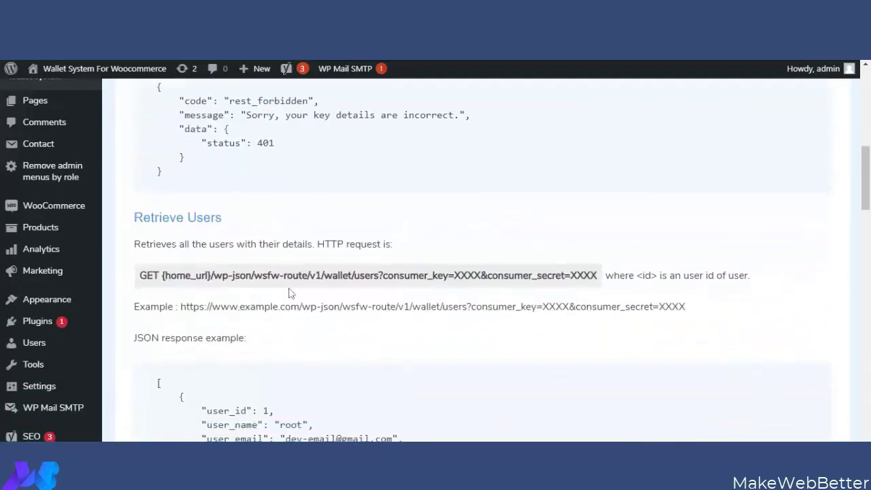
pyautogui.scroll(-7, 264, 260)
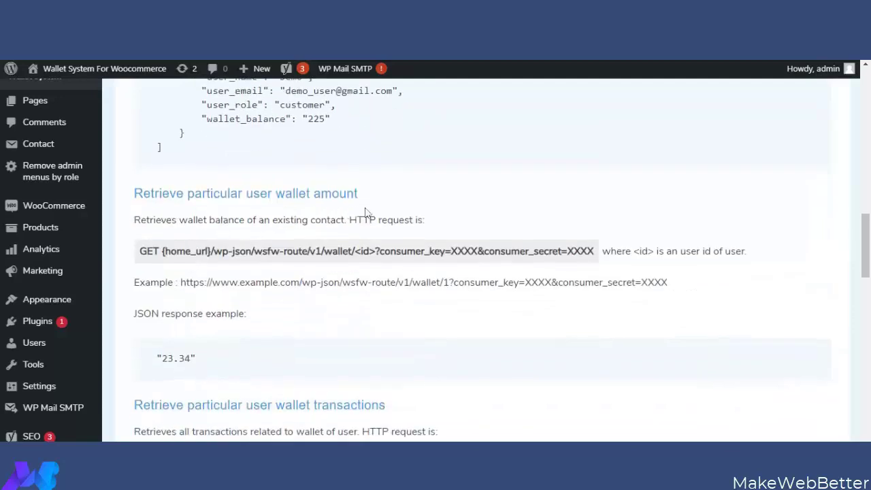
pyautogui.scroll(-1, 367, 213)
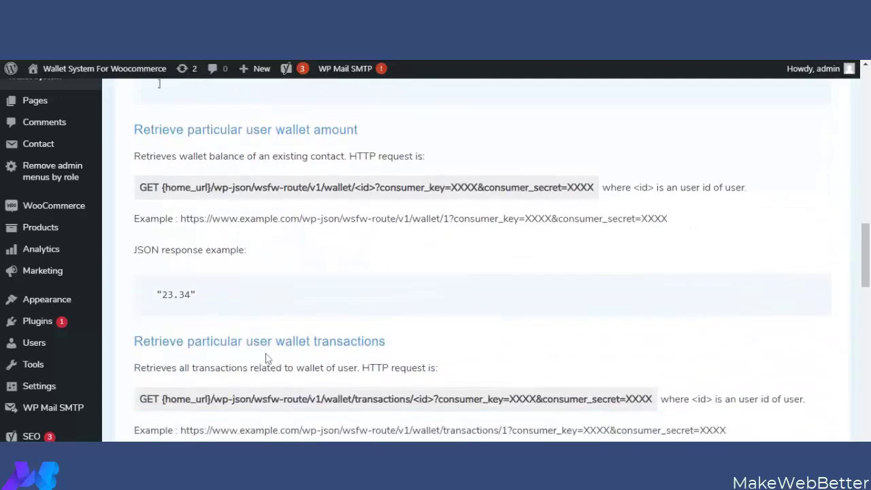
pyautogui.scroll(-10, 267, 358)
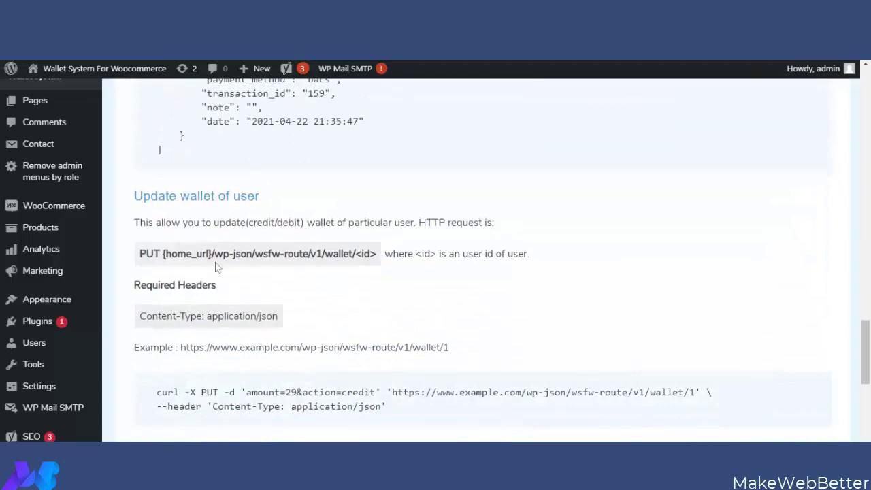
pyautogui.scroll(-3, 340, 242)
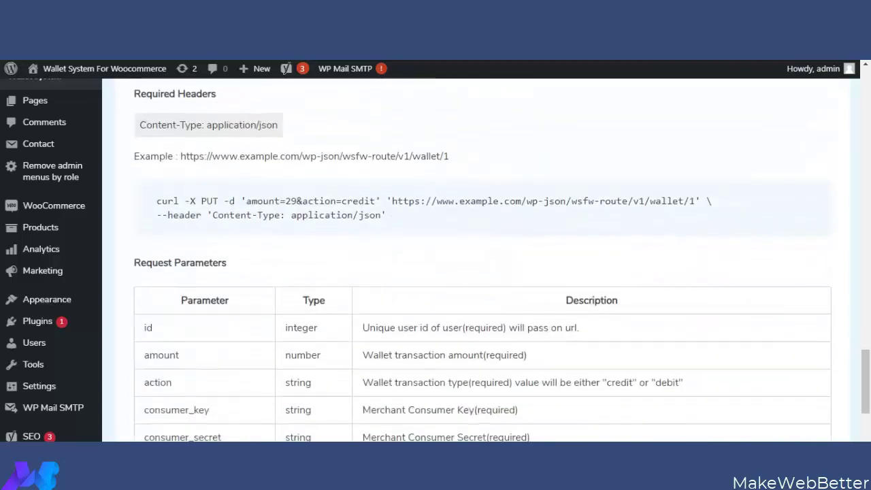
pyautogui.scroll(8, 300, 313)
pyautogui.scroll(15, 300, 313)
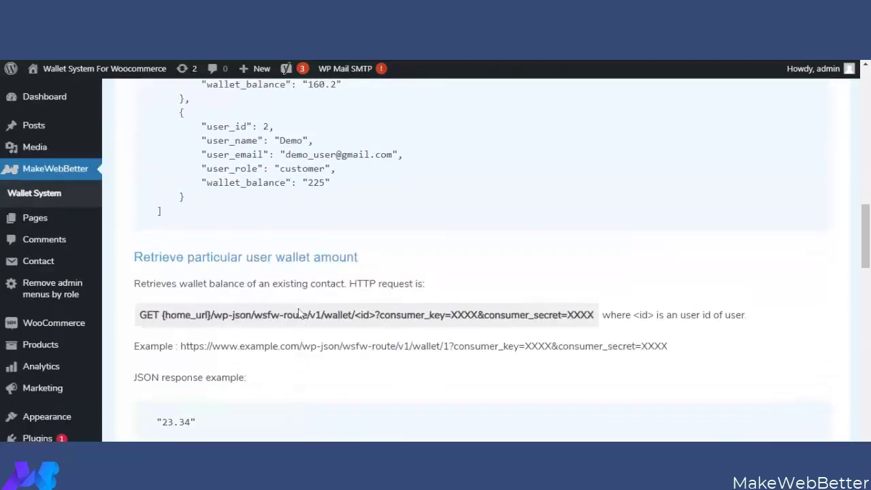
pyautogui.scroll(4, 299, 313)
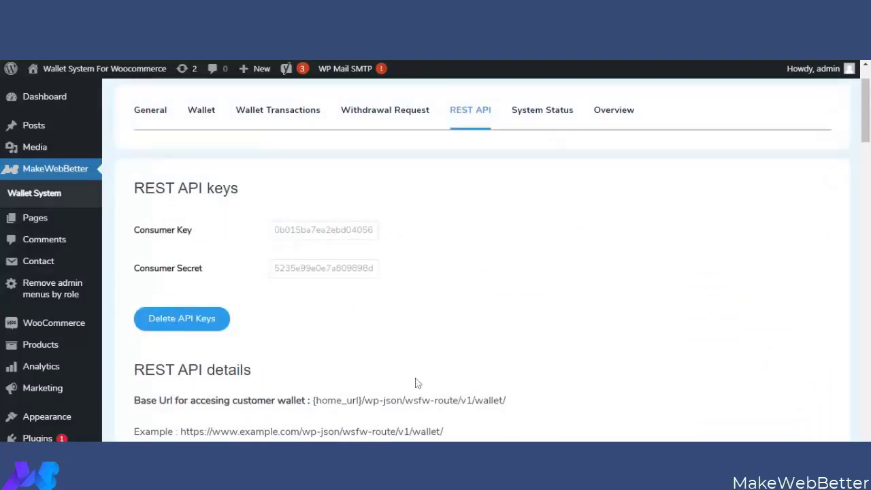
pyautogui.scroll(1, 417, 383)
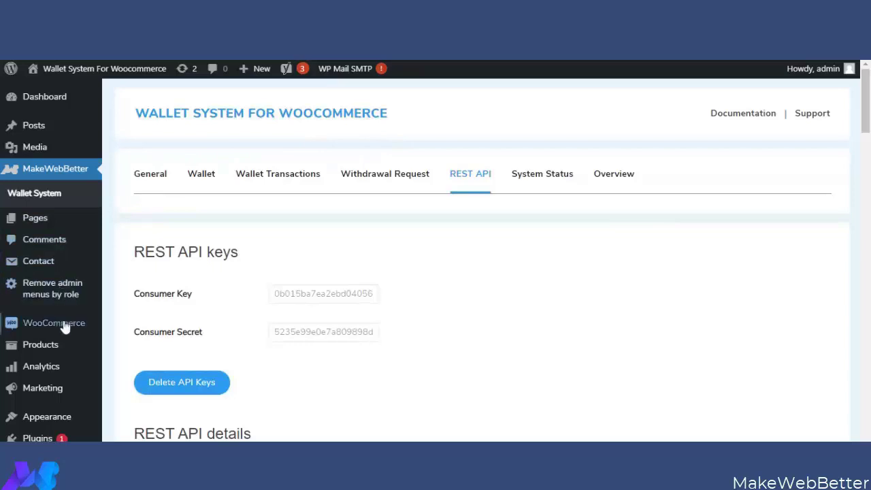
# - In the wallet recharge orders, open the on-hold £50,000.00 order and set its status to Completed
pyautogui.moveTo(65, 326)
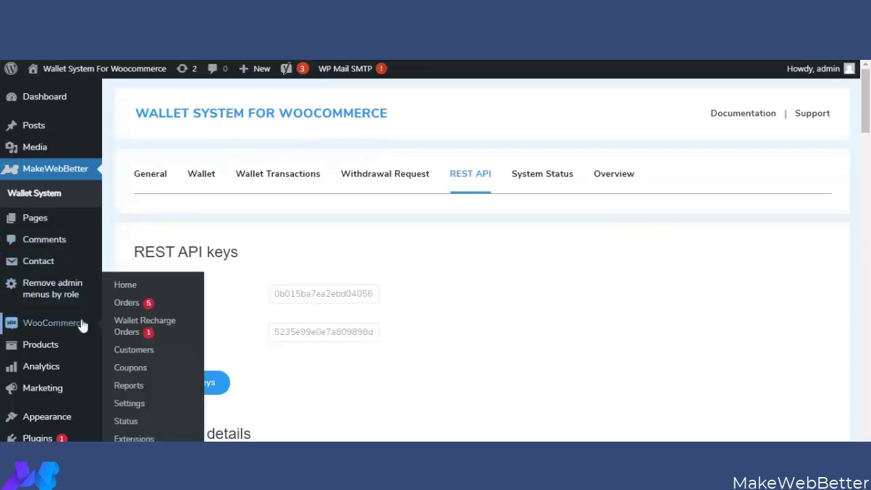
pyautogui.click(149, 327)
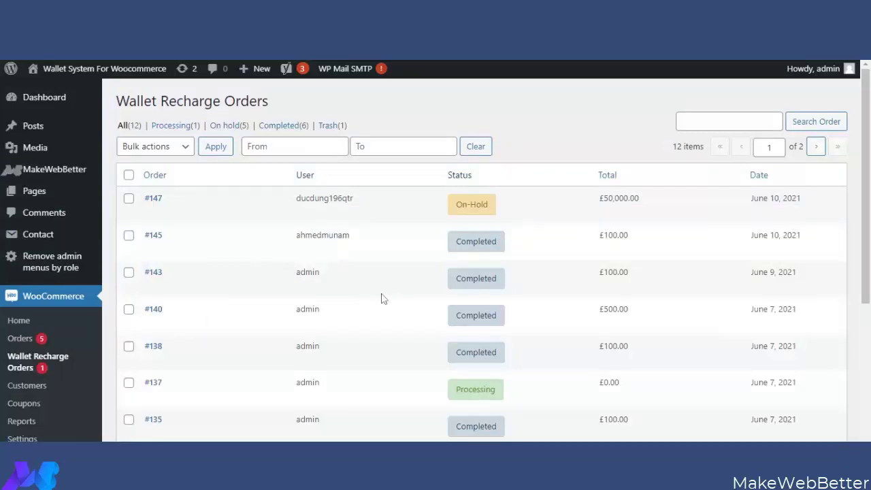
pyautogui.click(155, 200)
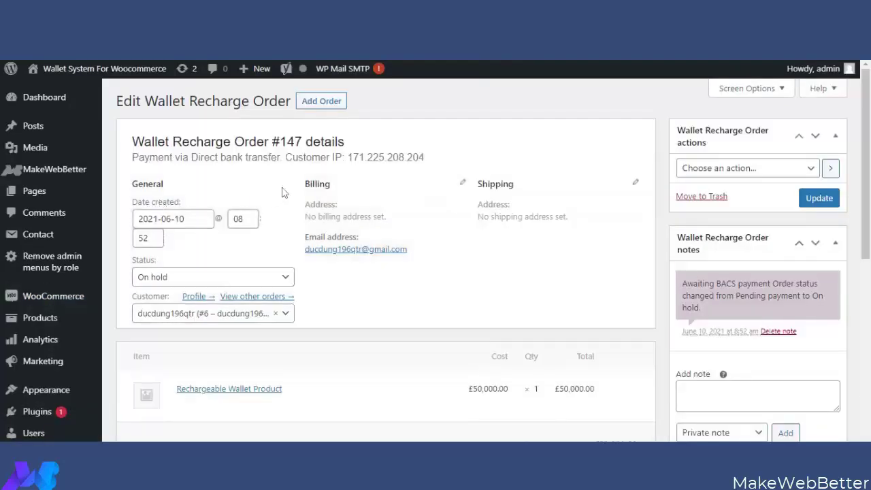
pyautogui.click(204, 276)
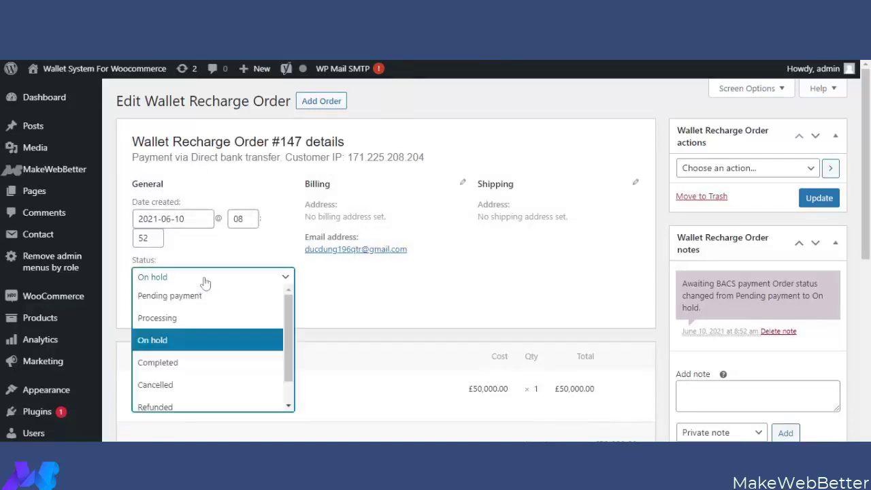
pyautogui.click(184, 362)
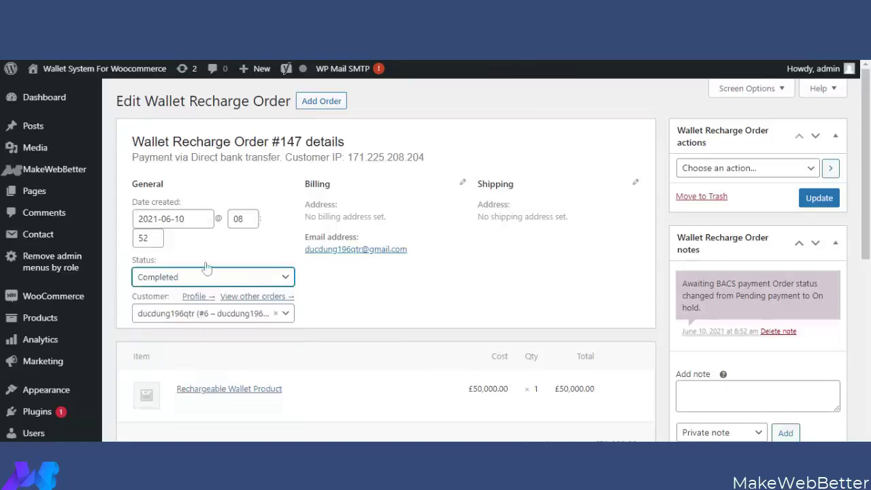
# - Select the action that emails the invoice / order details to the customer and update the recharge order
pyautogui.click(748, 172)
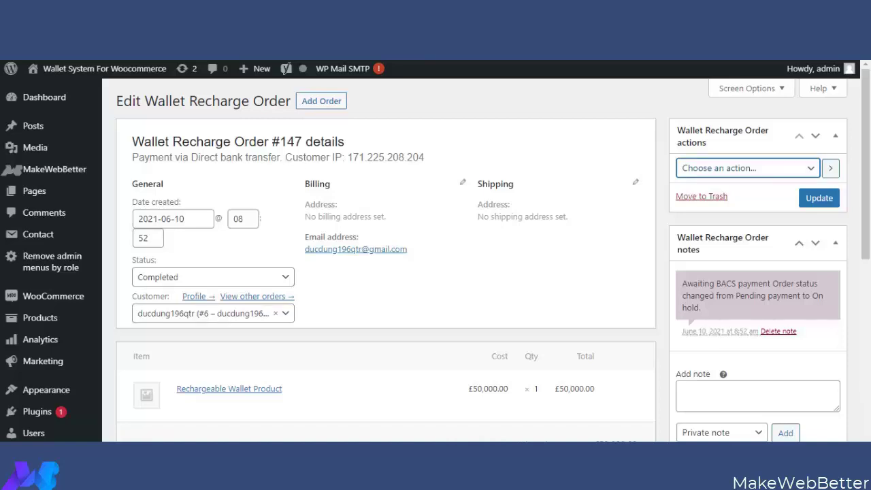
pyautogui.press('Down')
pyautogui.scroll(-4, 355, 305)
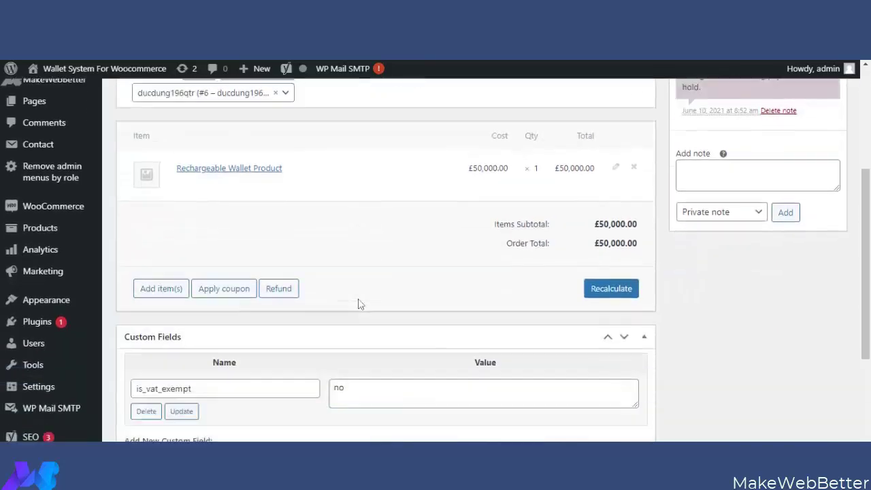
pyautogui.scroll(4, 336, 257)
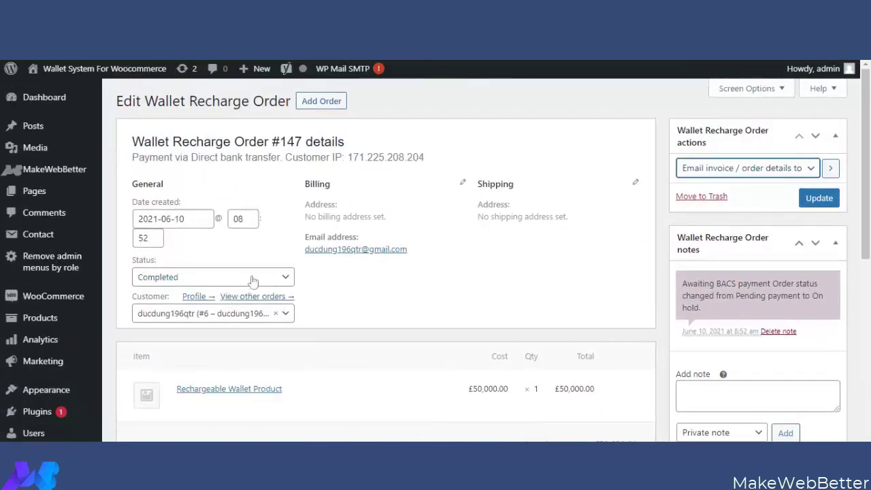
pyautogui.scroll(-5, 422, 349)
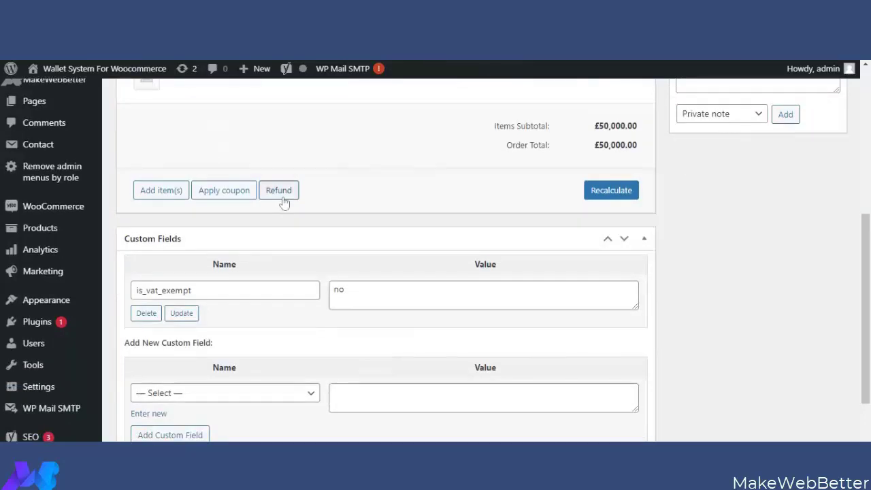
pyautogui.scroll(5, 443, 238)
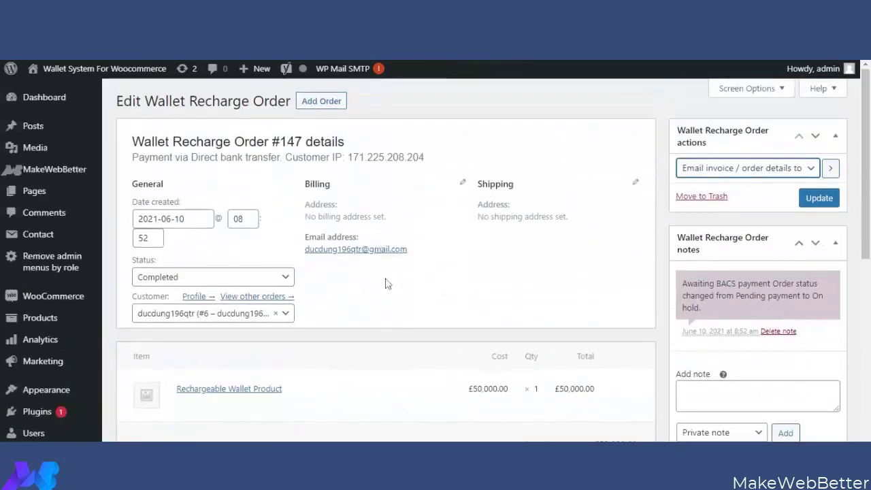
pyautogui.click(819, 203)
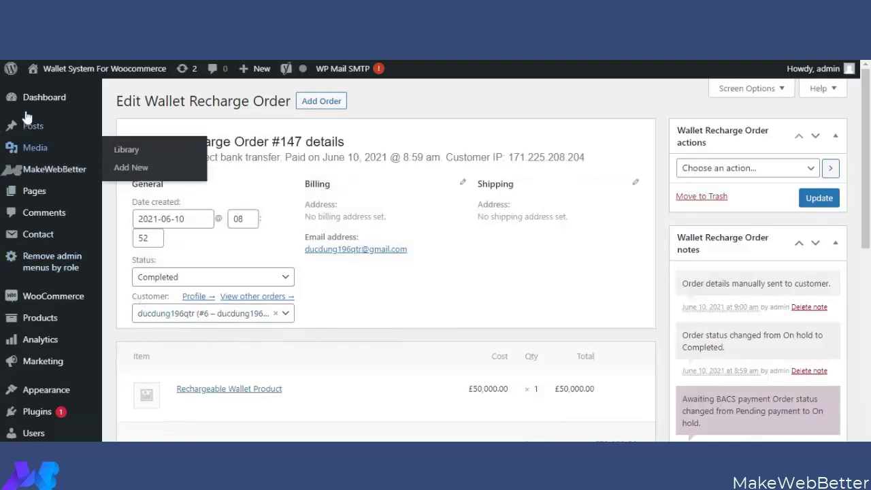
# - Visit the store and add the £18.00 Beanie to the cart
pyautogui.moveTo(76, 159)
pyautogui.moveTo(90, 74)
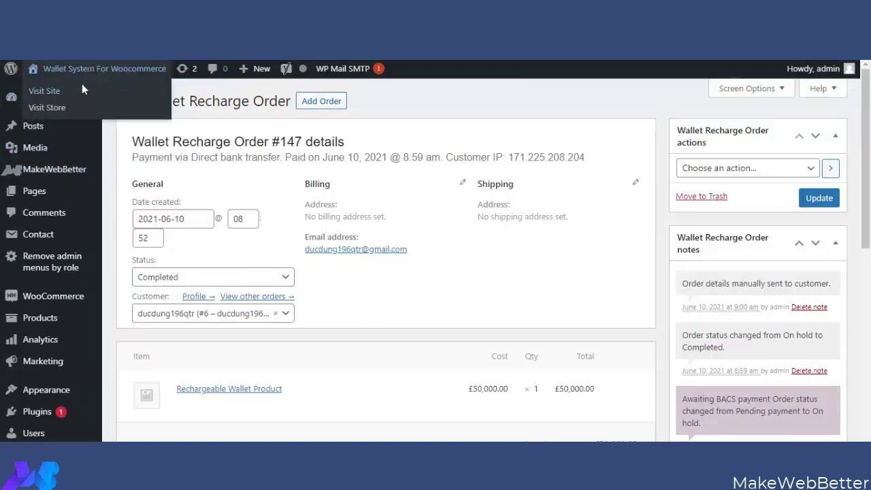
pyautogui.click(65, 109)
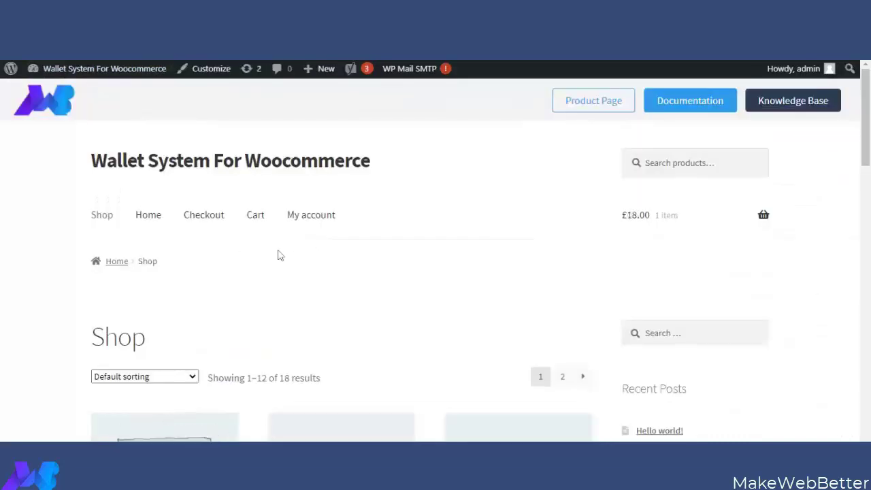
pyautogui.scroll(-3, 301, 262)
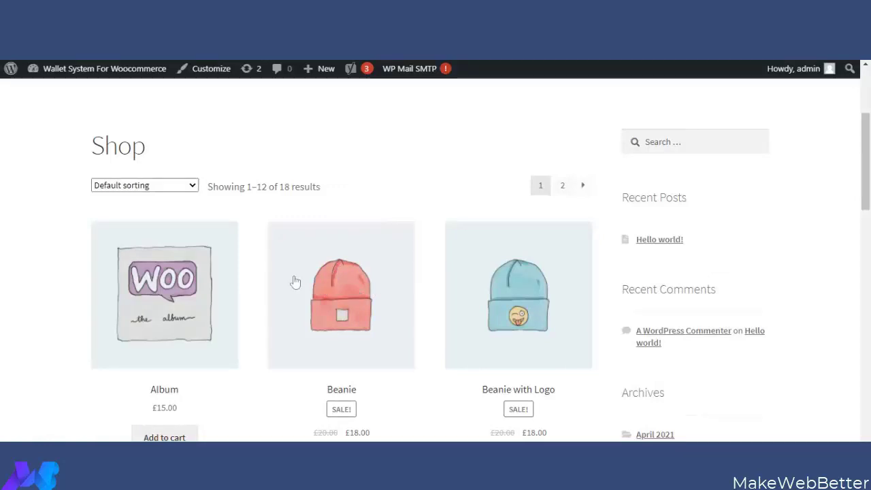
pyautogui.scroll(-1, 297, 282)
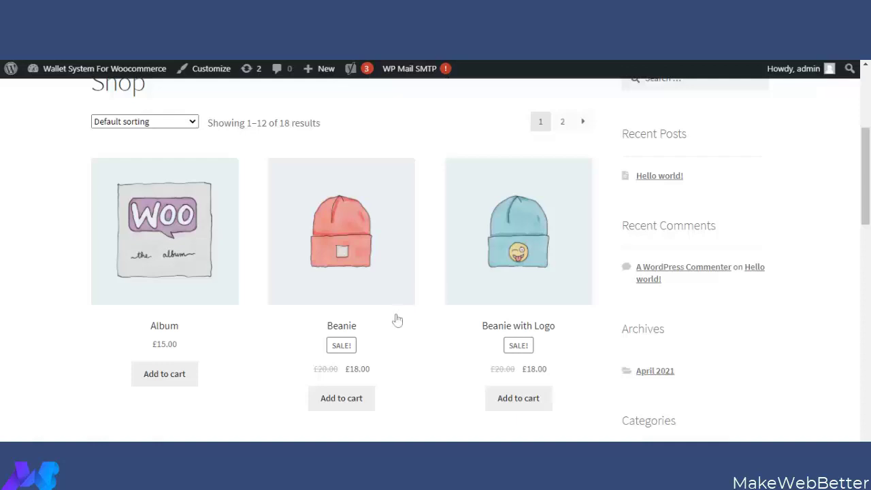
pyautogui.scroll(-1, 398, 321)
pyautogui.click(338, 334)
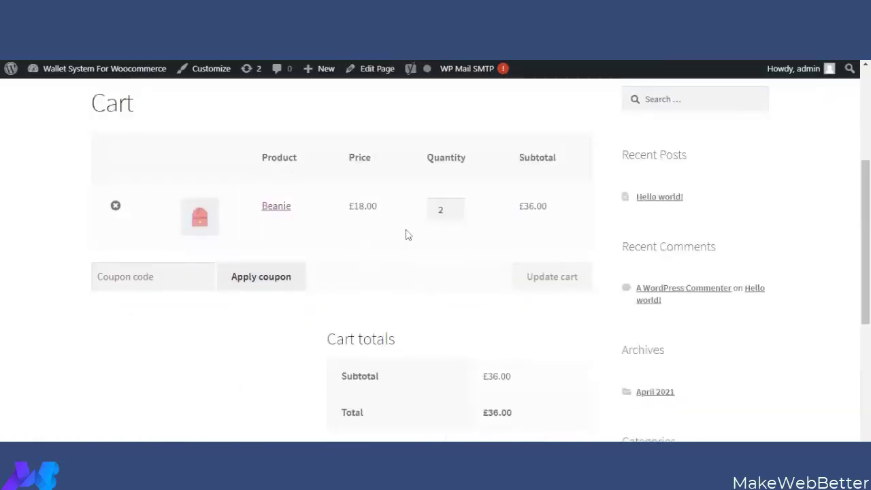
# - Proceed to checkout from the cart, select Wallet Payment as the payment method and place the order
pyautogui.scroll(-2, 462, 248)
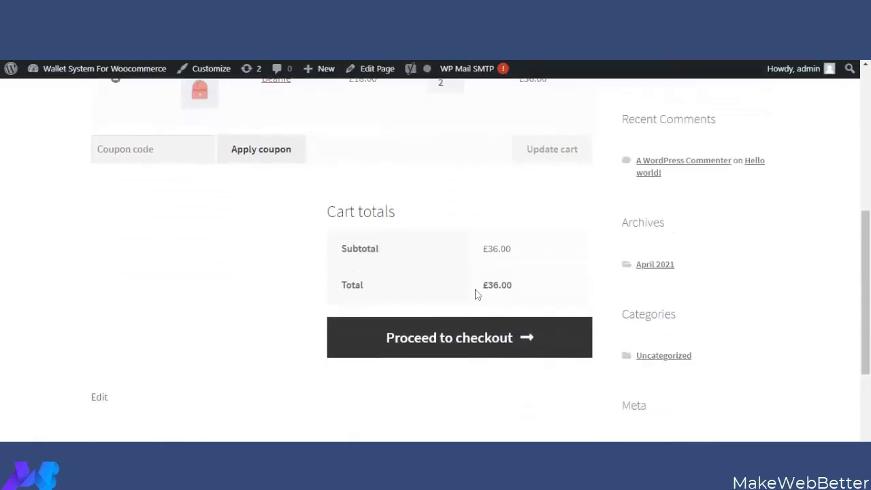
pyautogui.click(491, 342)
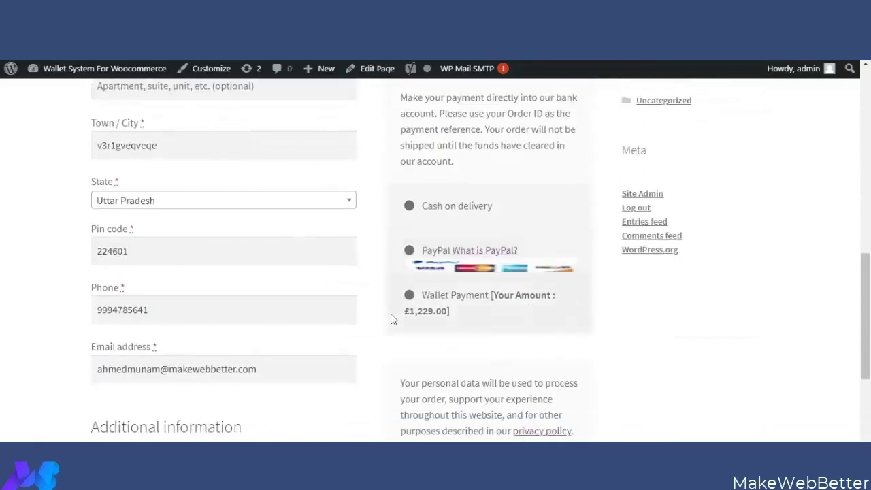
pyautogui.scroll(-1, 413, 244)
pyautogui.click(409, 232)
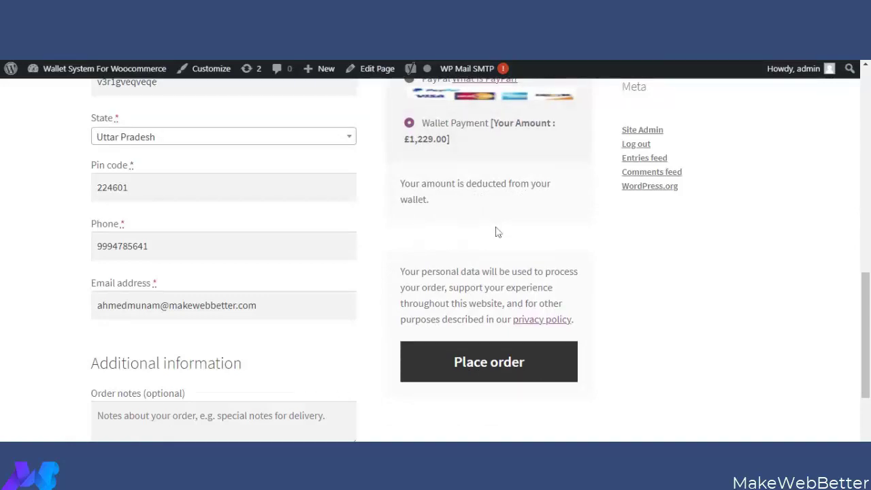
pyautogui.scroll(-2, 494, 231)
pyautogui.click(505, 306)
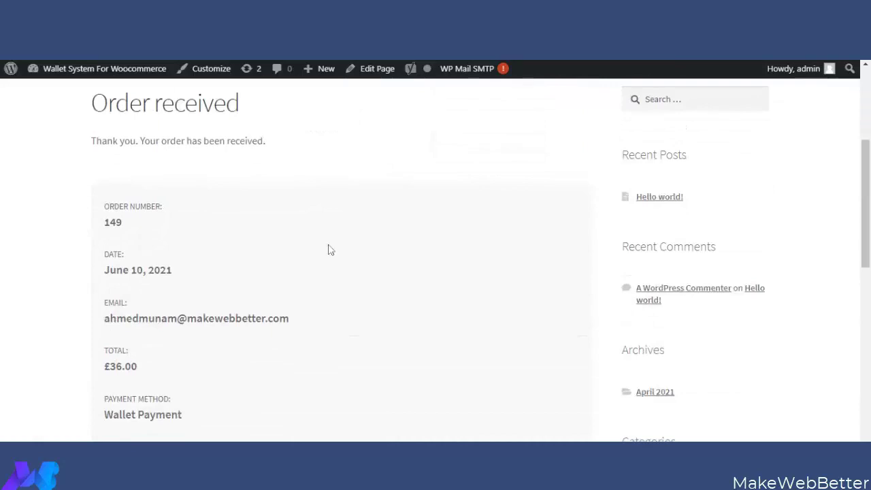
# - Review the payment method, wallet deduction note and order details on the Beanie order confirmation
pyautogui.scroll(-4, 259, 286)
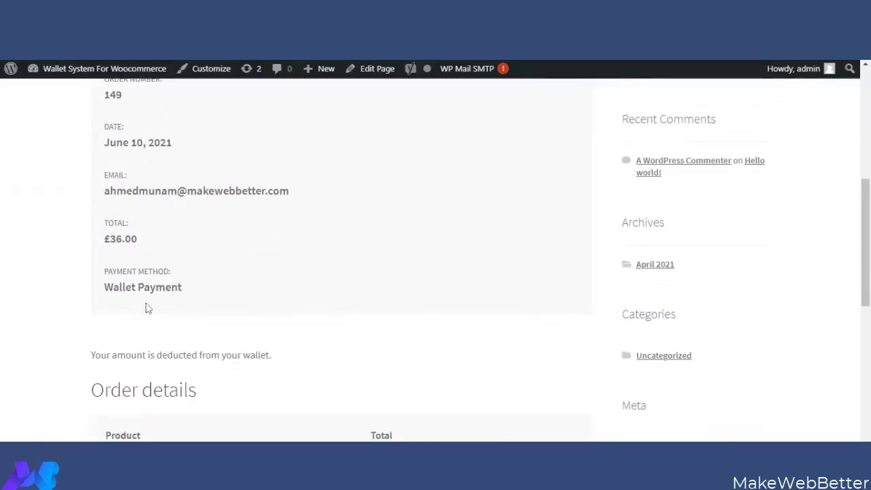
pyautogui.scroll(-2, 284, 303)
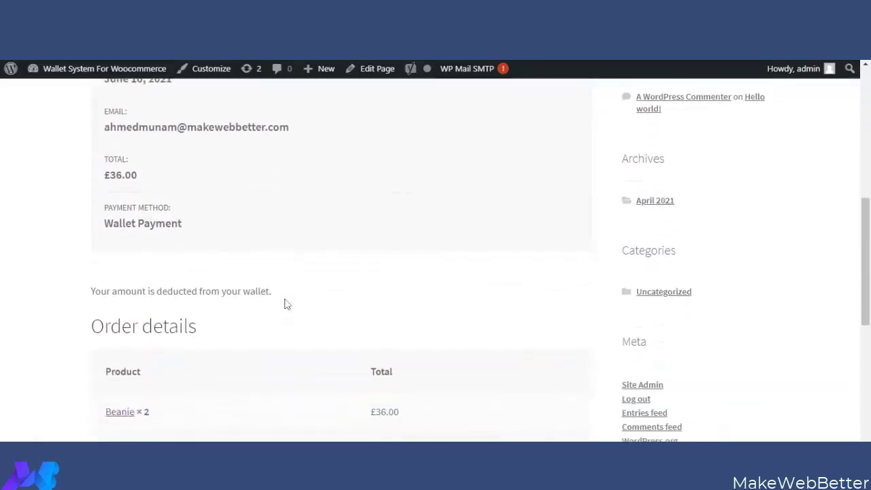
pyautogui.scroll(2, 285, 303)
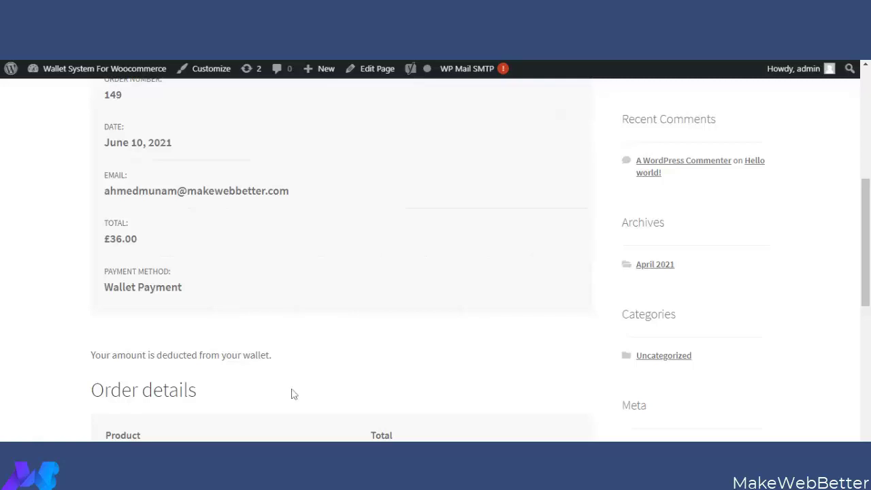
pyautogui.scroll(5, 291, 394)
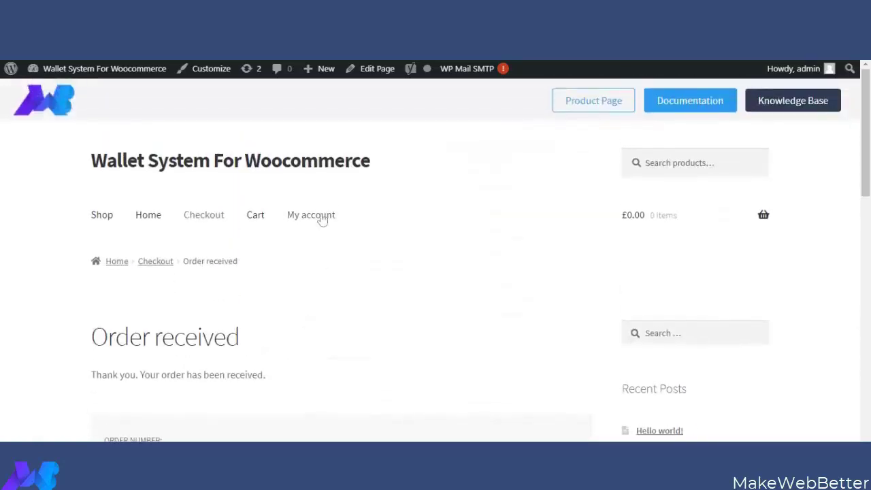
# - Open the Wallet section of My account and examine the wallet balance and the available wallet options
pyautogui.click(321, 217)
pyautogui.scroll(-3, 148, 361)
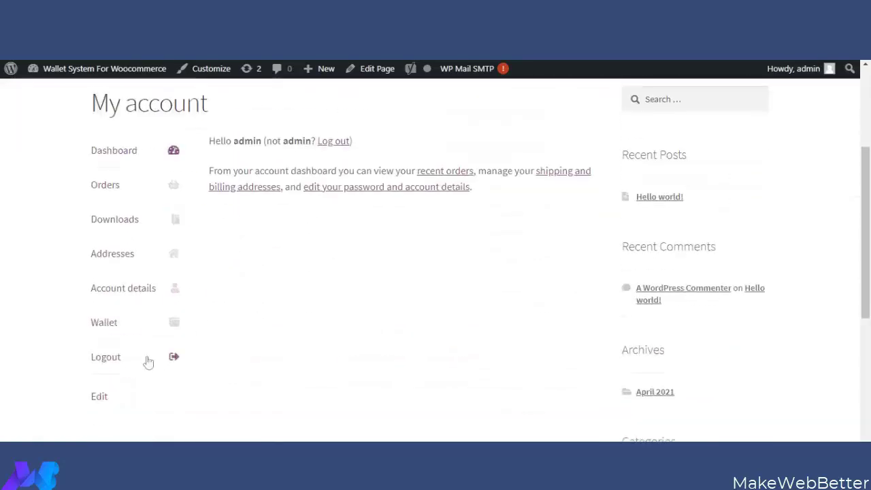
pyautogui.click(122, 328)
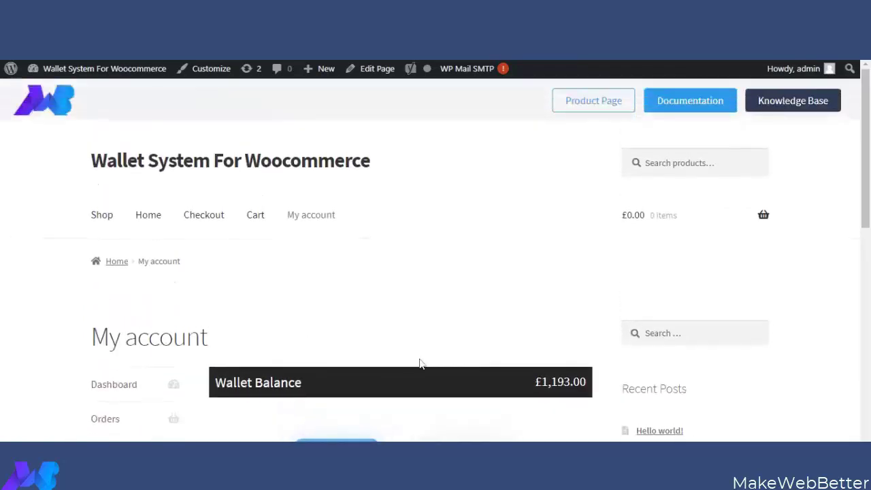
pyautogui.scroll(-2, 457, 317)
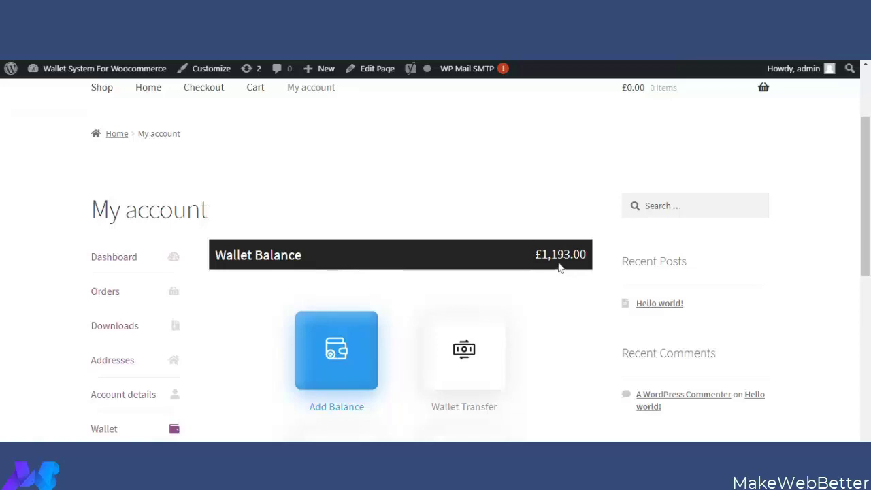
pyautogui.scroll(-2, 497, 309)
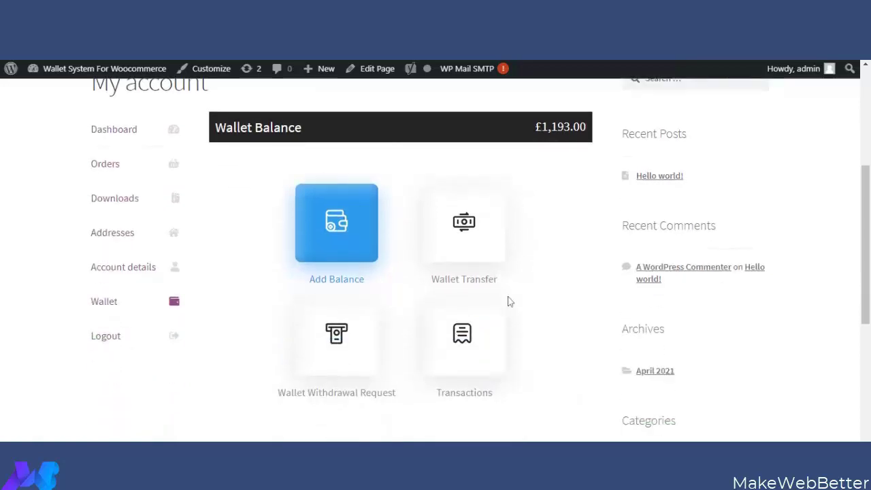
pyautogui.scroll(-1, 476, 316)
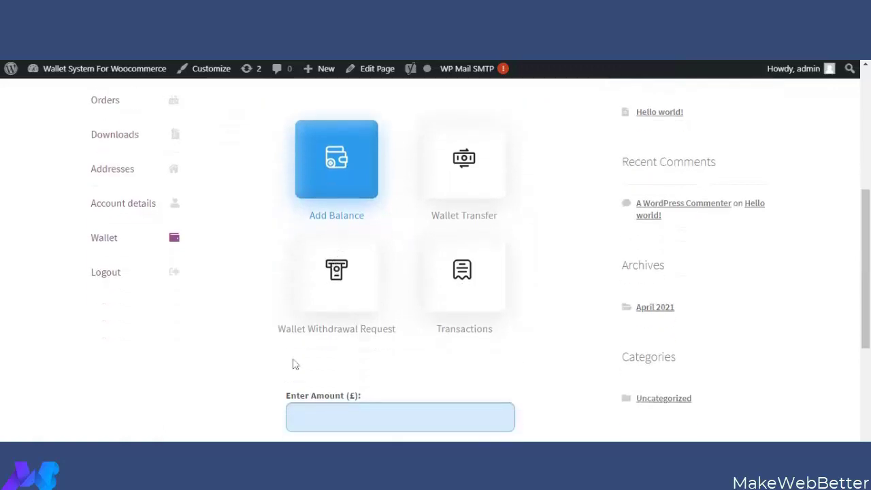
pyautogui.scroll(2, 506, 340)
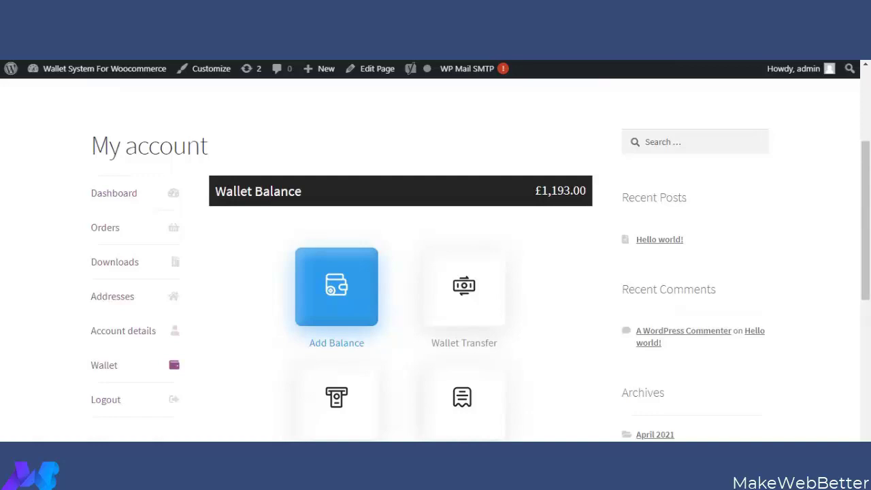
# - Under Add Balance, enter a recharge amount of £100 and proceed to checkout
pyautogui.click(349, 313)
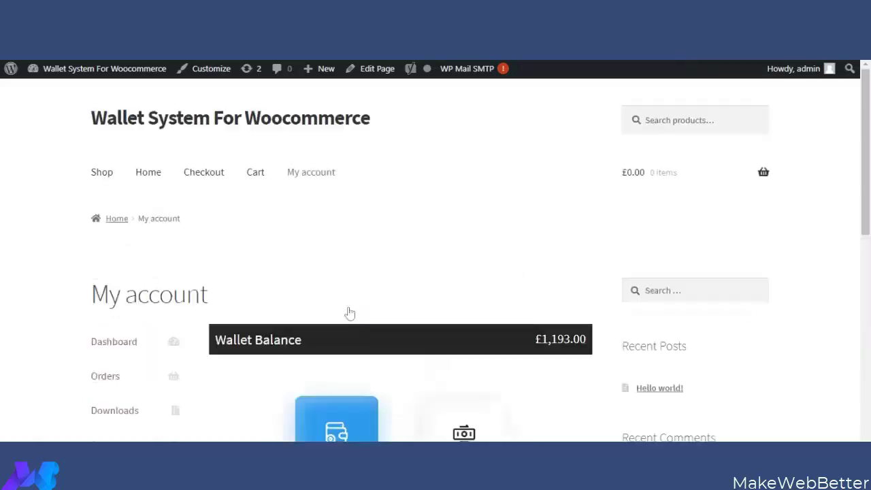
pyautogui.scroll(-6, 408, 314)
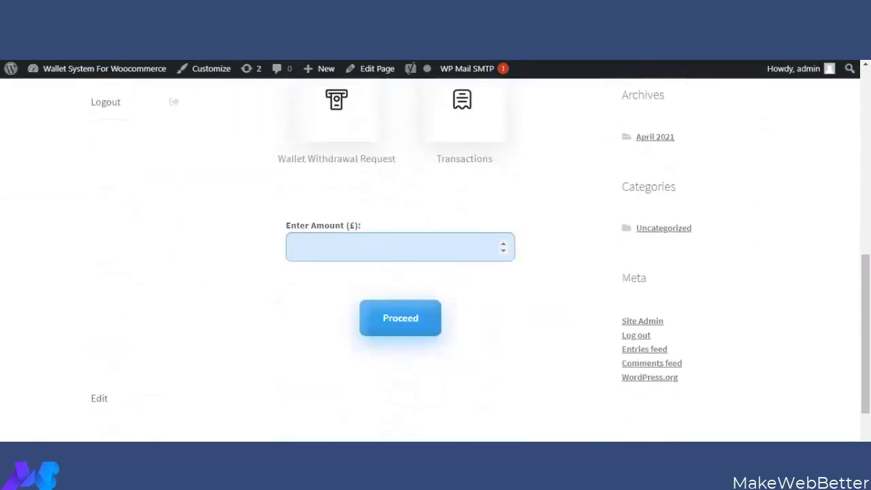
pyautogui.click(293, 246)
pyautogui.write('100')
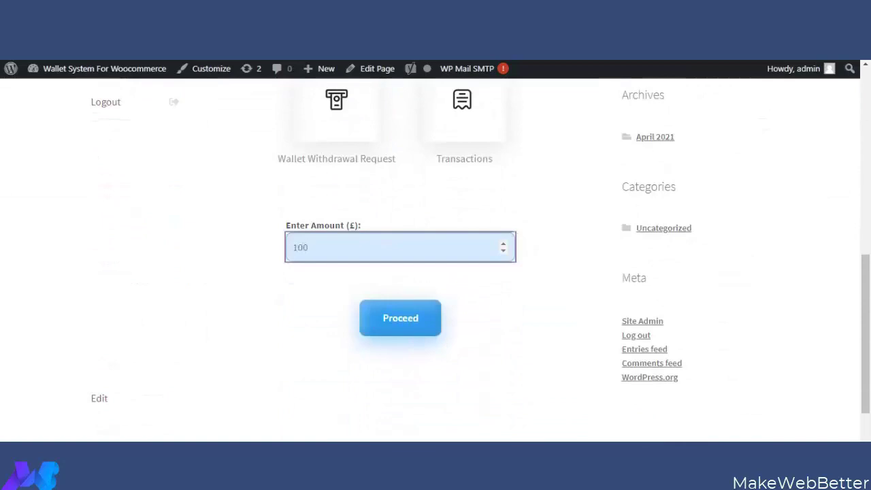
pyautogui.click(389, 320)
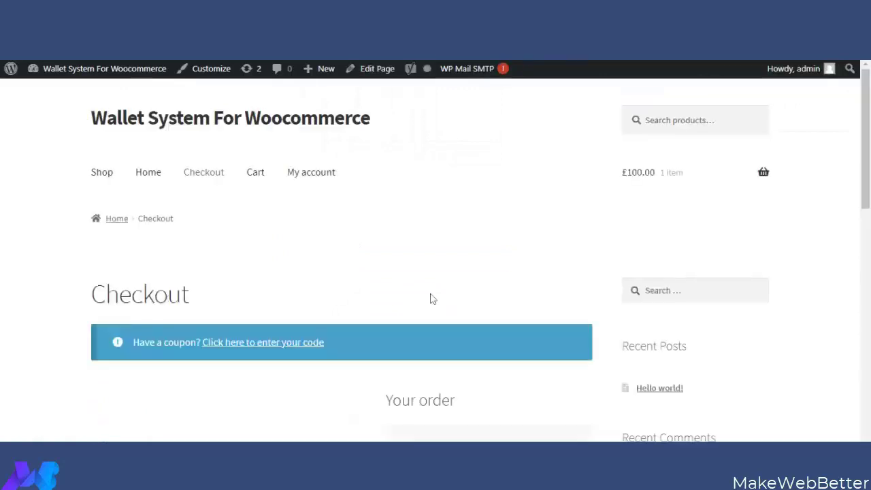
# - Place the Rechargeable Wallet Product order with Direct bank transfer as the payment method
pyautogui.scroll(-3, 430, 297)
pyautogui.scroll(-5, 457, 308)
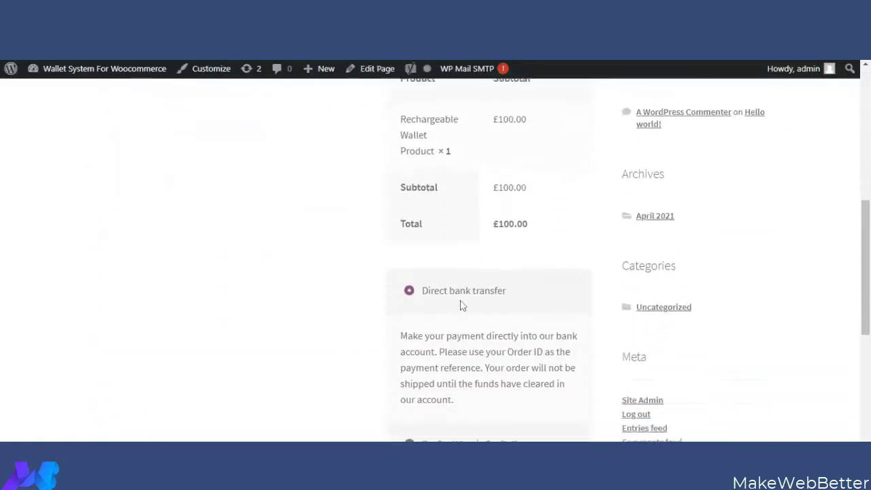
pyautogui.scroll(-3, 445, 291)
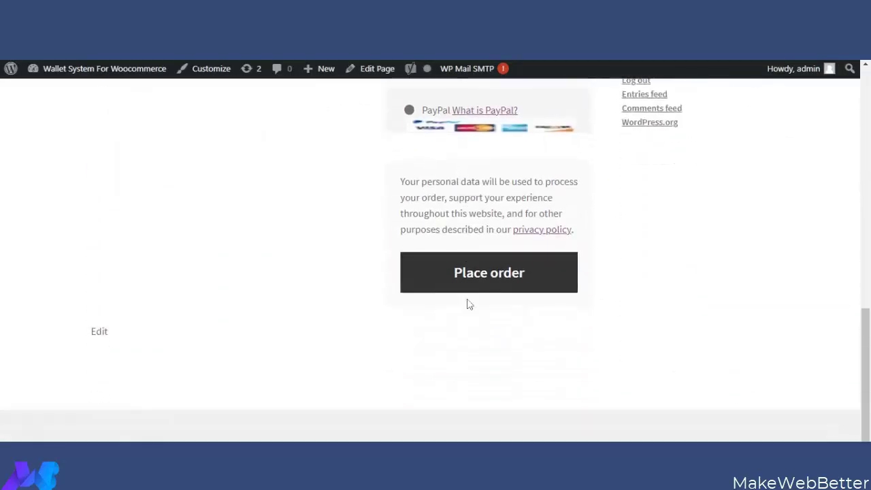
pyautogui.click(500, 290)
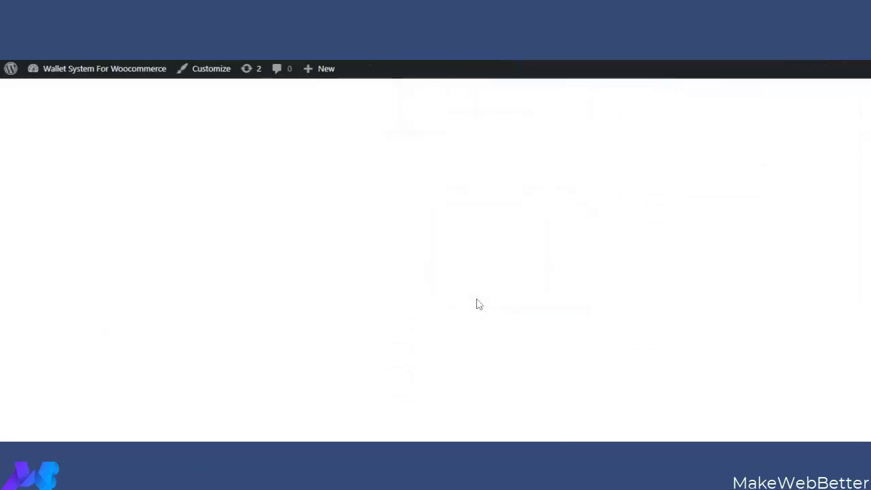
# - Review the confirmation of the wallet recharge order, including its date, total and payment method
pyautogui.scroll(-2, 296, 310)
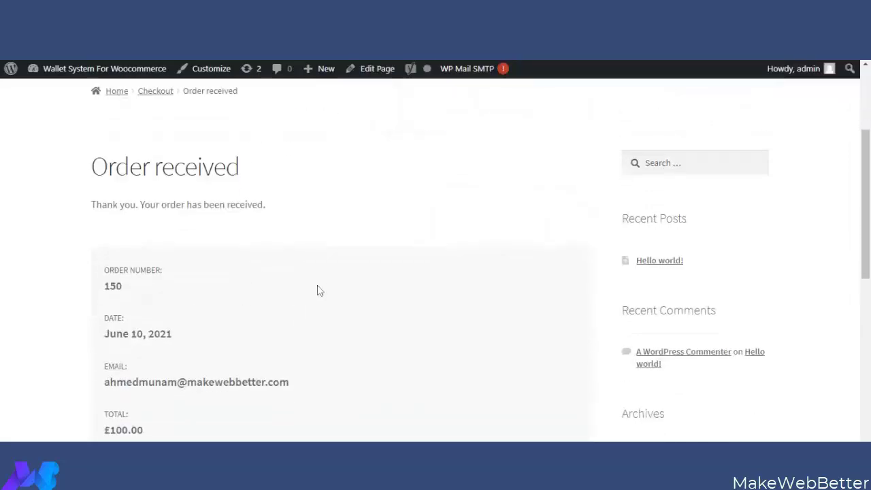
pyautogui.scroll(-1, 317, 289)
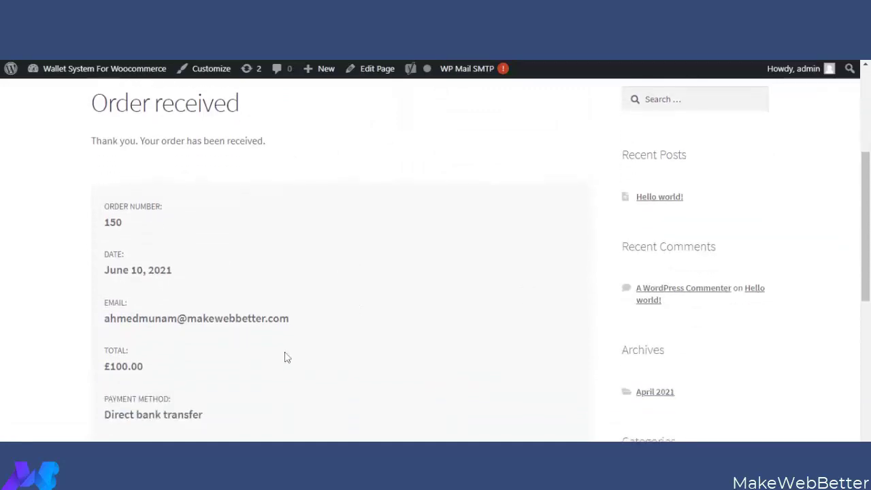
pyautogui.scroll(-1, 255, 369)
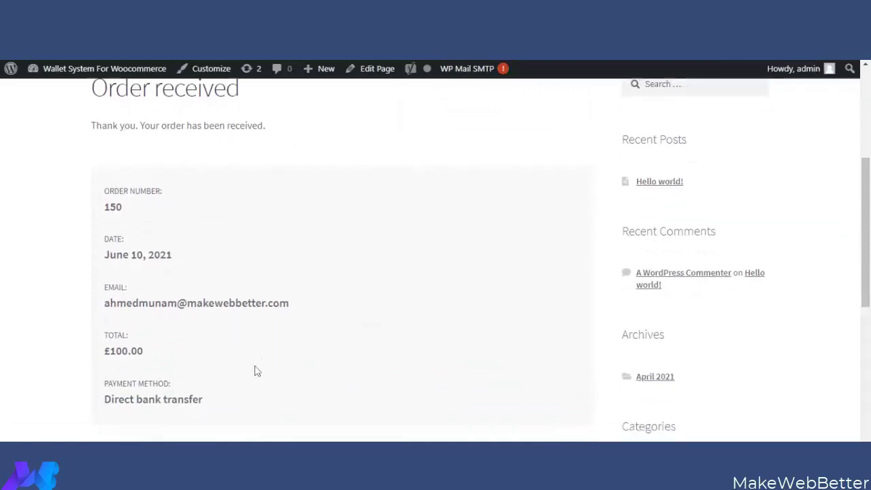
pyautogui.scroll(1, 246, 318)
pyautogui.scroll(1, 249, 306)
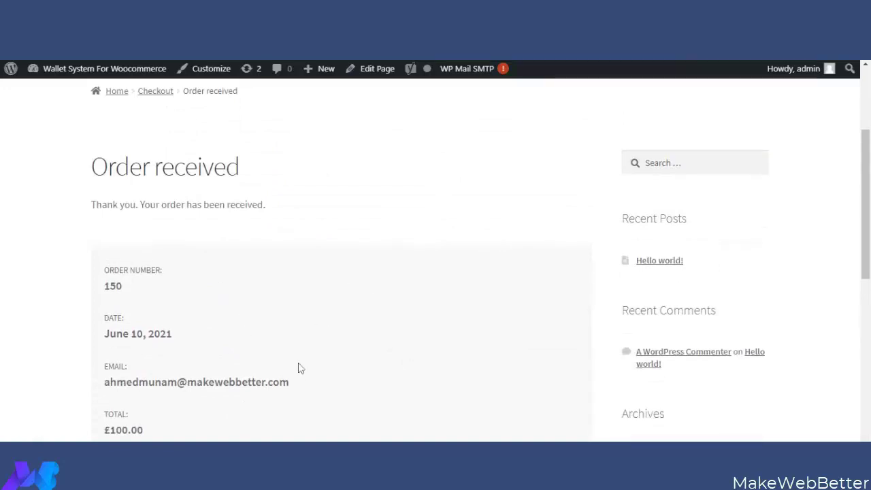
pyautogui.scroll(-1, 297, 365)
pyautogui.scroll(4, 261, 367)
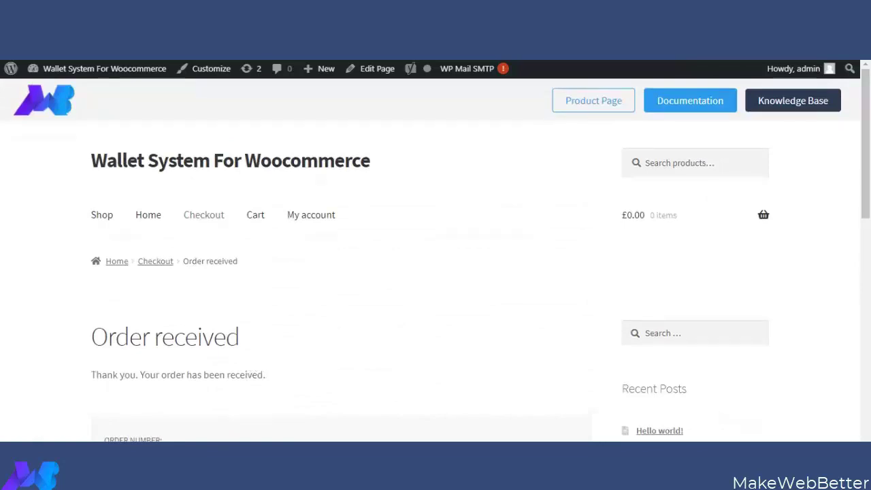
# - Return to the Wallet section of My account and check the wallet balance after the recharge order
pyautogui.click(311, 218)
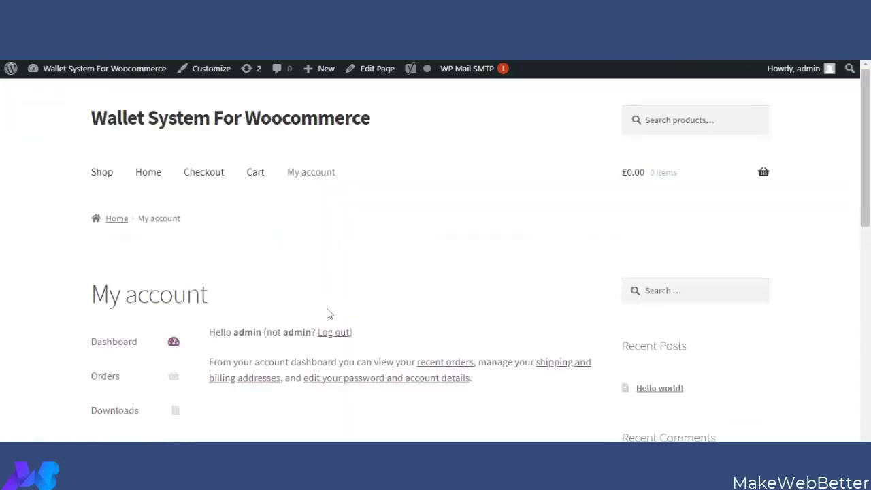
pyautogui.scroll(-2, 326, 311)
pyautogui.click(119, 400)
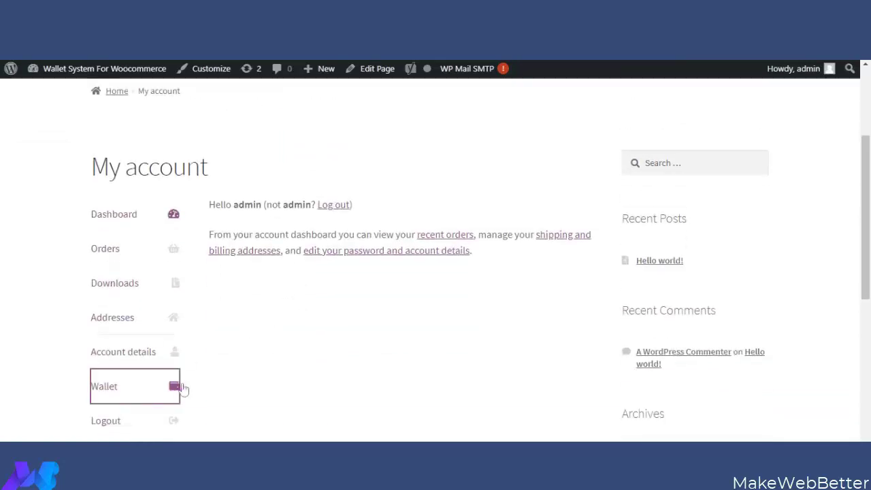
pyautogui.scroll(-2, 400, 365)
pyautogui.scroll(-1, 501, 345)
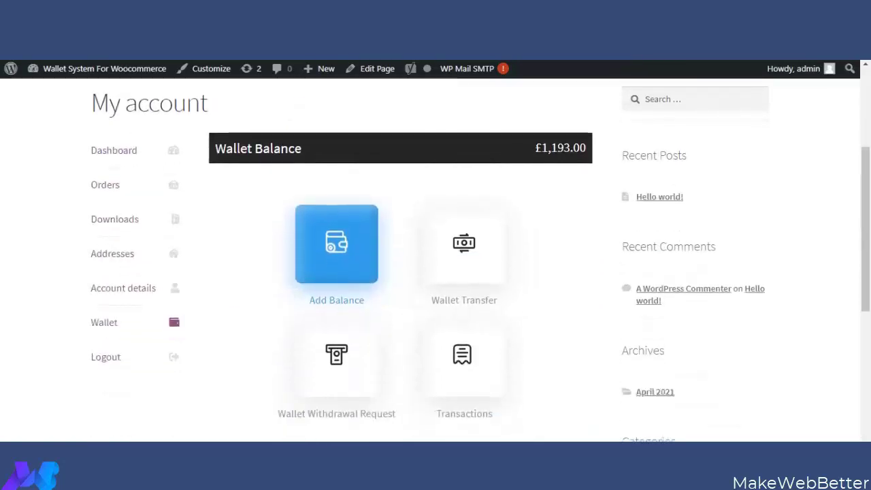
# - Open Wallet Transfer and examine its form with the recipient, amount and purpose fields
pyautogui.click(481, 276)
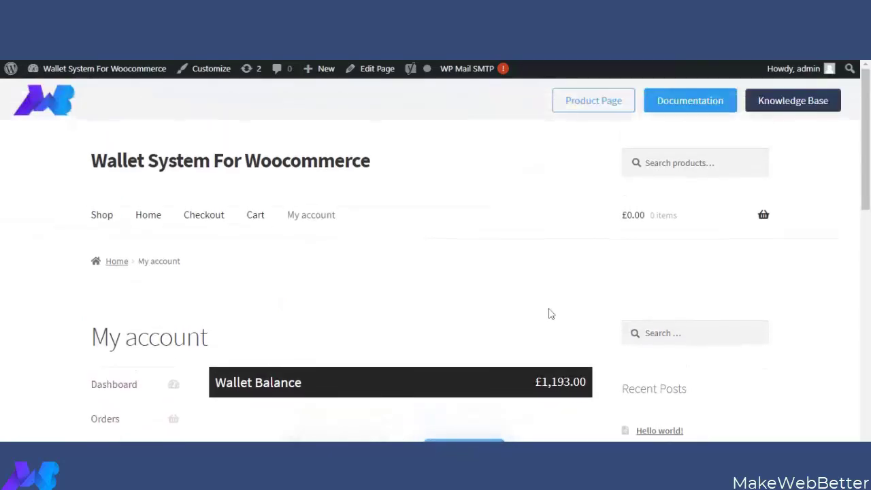
pyautogui.scroll(-1, 548, 315)
pyautogui.scroll(-4, 537, 311)
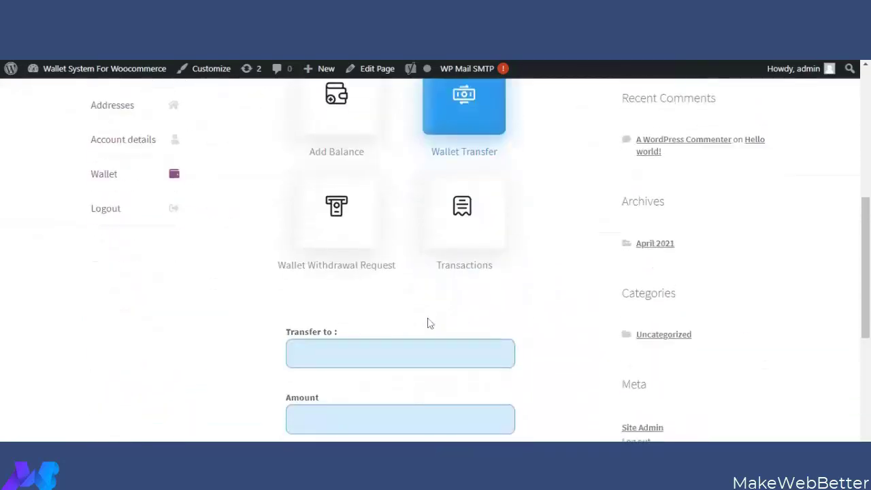
pyautogui.scroll(-1, 435, 258)
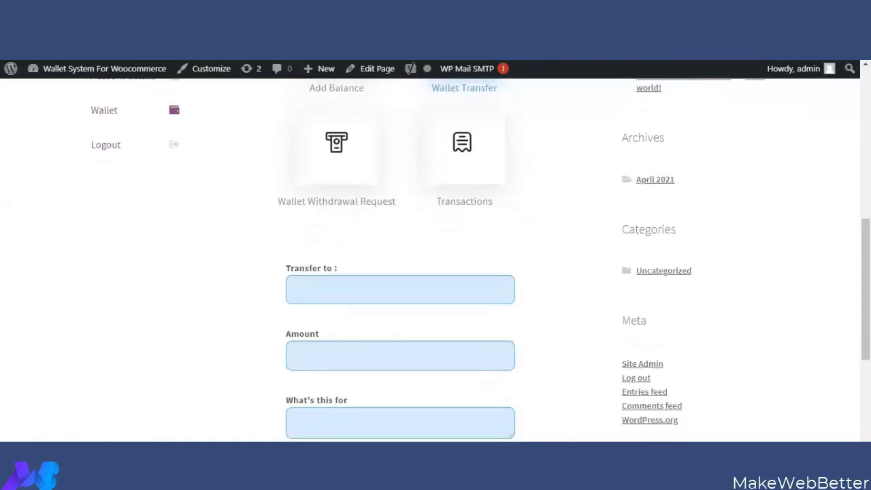
pyautogui.scroll(-1, 503, 354)
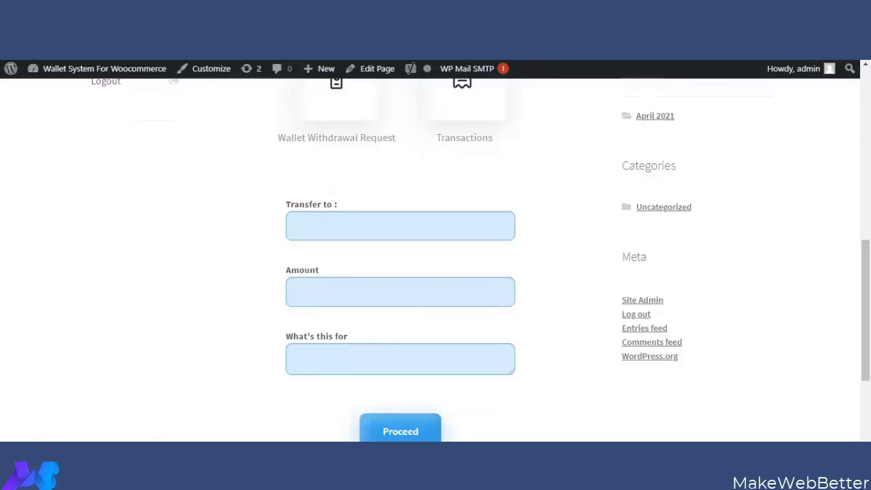
pyautogui.scroll(1, 398, 320)
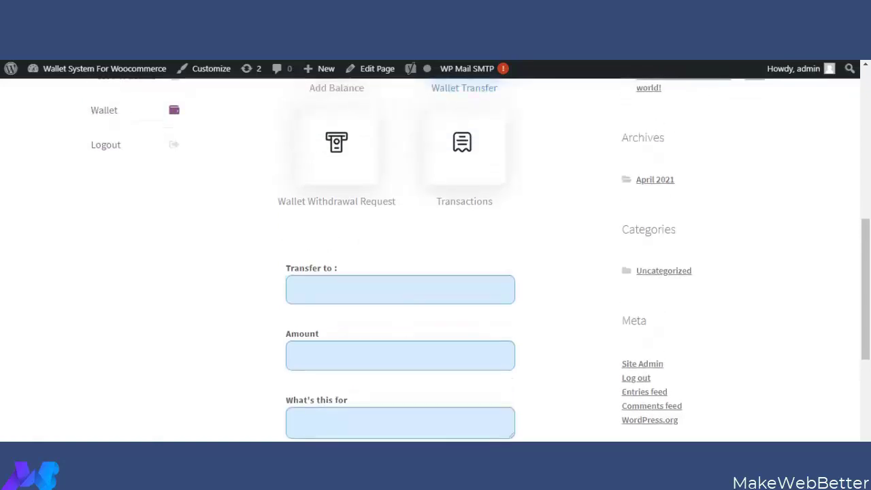
pyautogui.scroll(2, 416, 391)
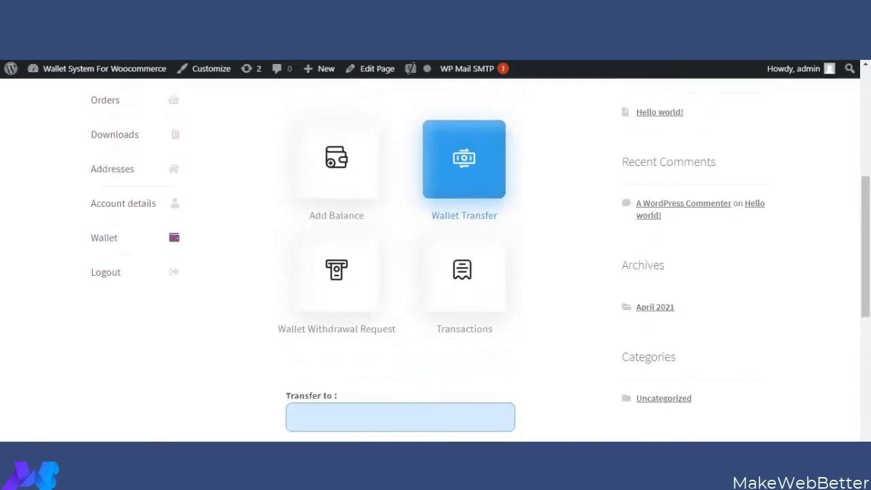
pyautogui.scroll(-4, 491, 233)
pyautogui.scroll(4, 370, 258)
# - Open the Wallet Withdrawal Request form and enter 100 as the amount, leaving the note empty
pyautogui.click(348, 293)
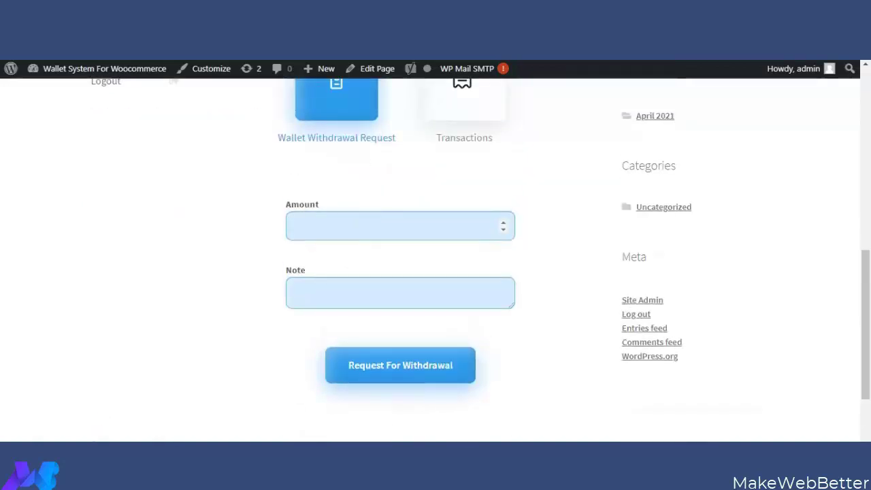
pyautogui.click(381, 226)
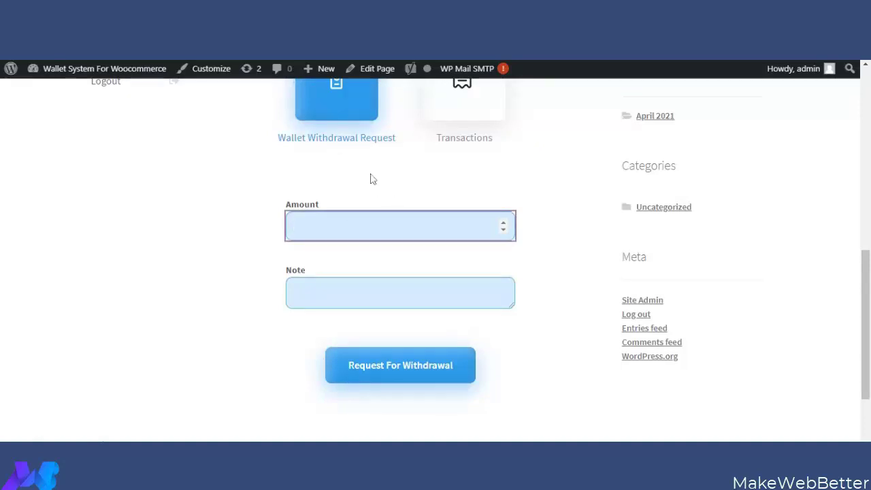
pyautogui.write('100')
pyautogui.press('Tab')
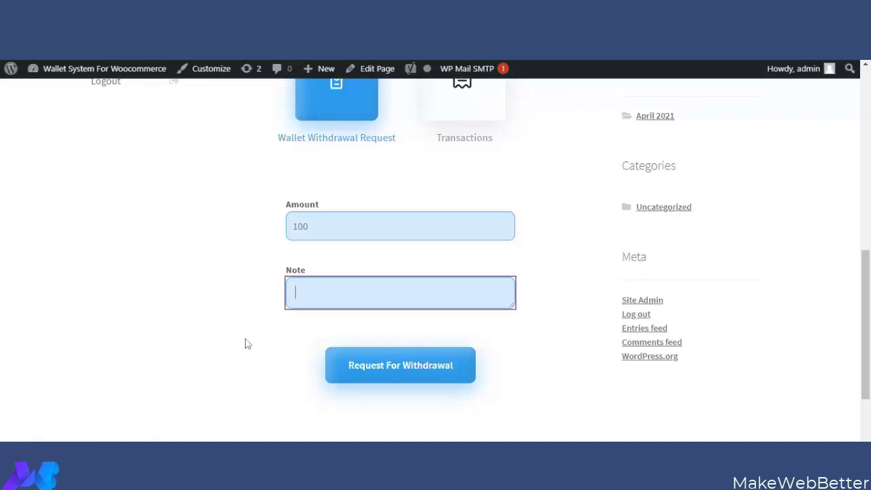
# - Open the wallet's Transactions and examine the history table with the amount, details, method and date of each entry
pyautogui.scroll(1, 247, 344)
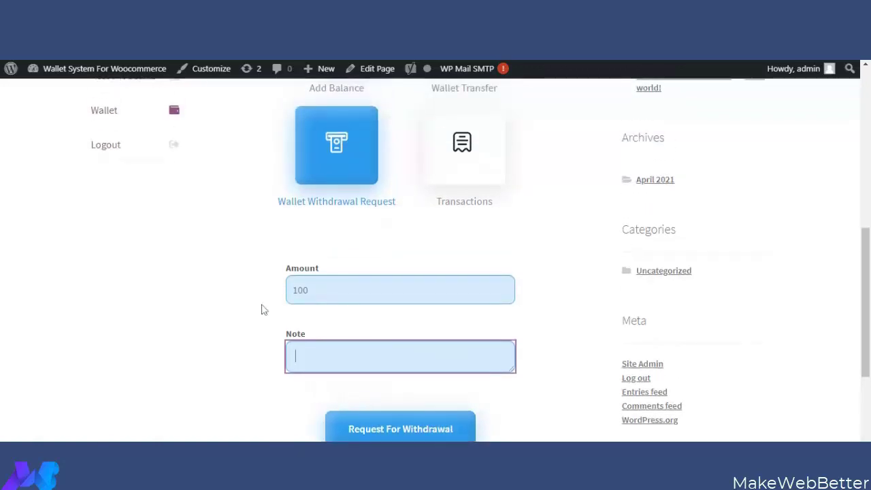
pyautogui.scroll(2, 336, 261)
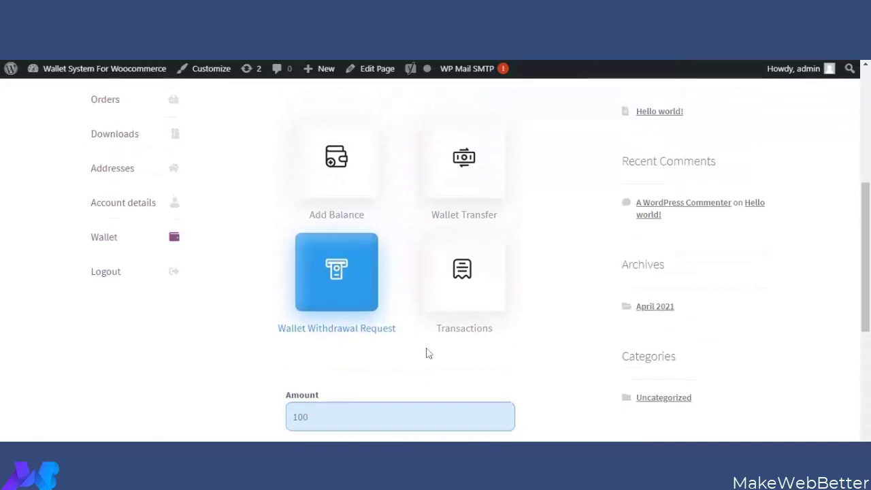
pyautogui.scroll(-1, 465, 259)
pyautogui.click(472, 241)
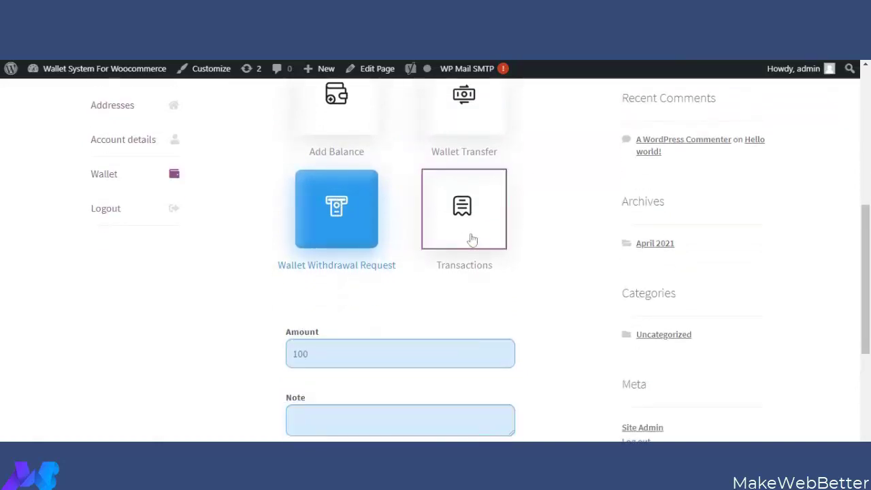
pyautogui.scroll(-2, 460, 282)
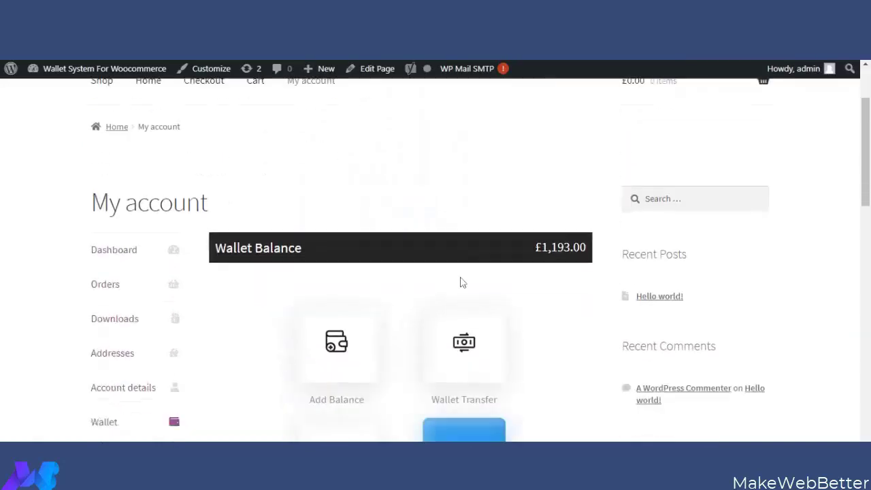
pyautogui.scroll(-1, 459, 282)
pyautogui.scroll(-5, 461, 285)
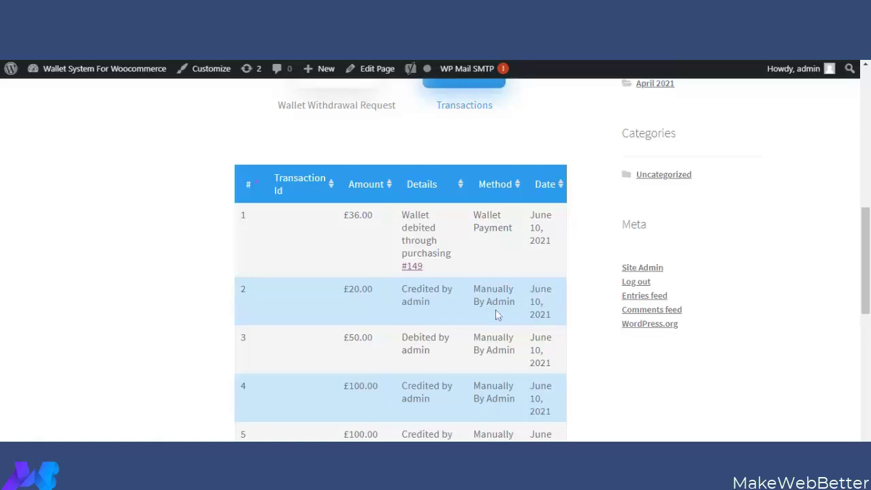
pyautogui.scroll(-6, 496, 313)
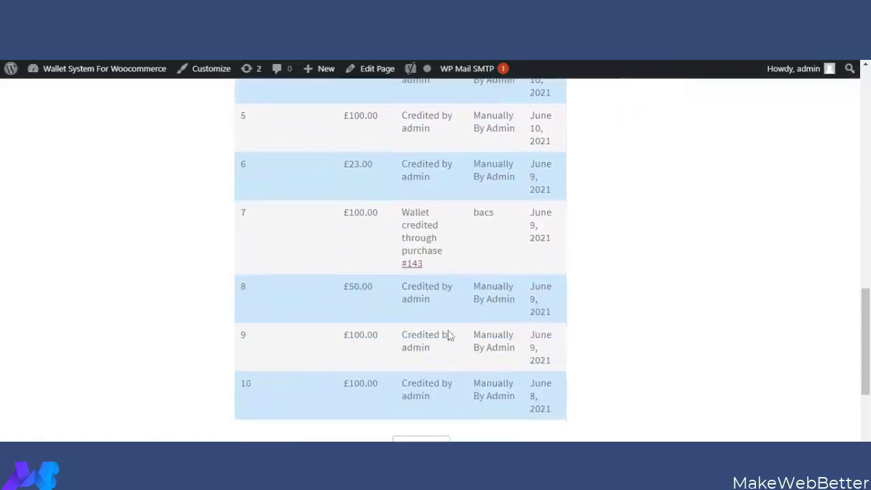
pyautogui.scroll(8, 446, 334)
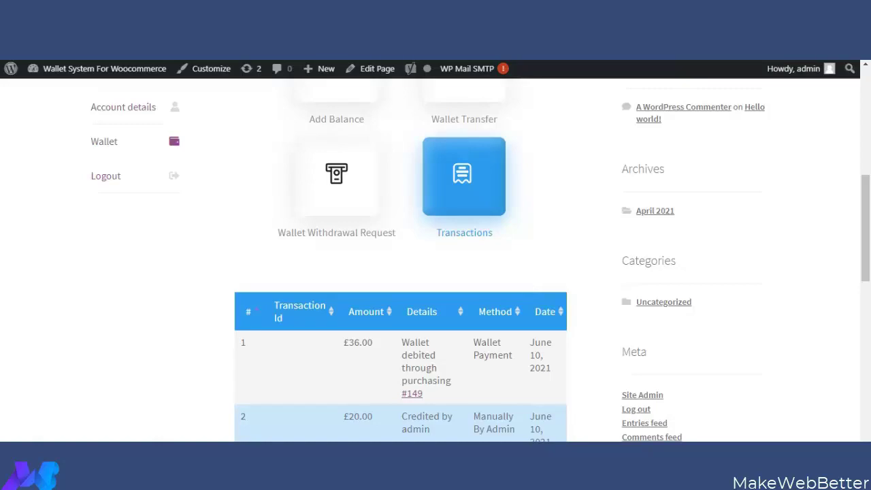
pyautogui.scroll(2, 479, 323)
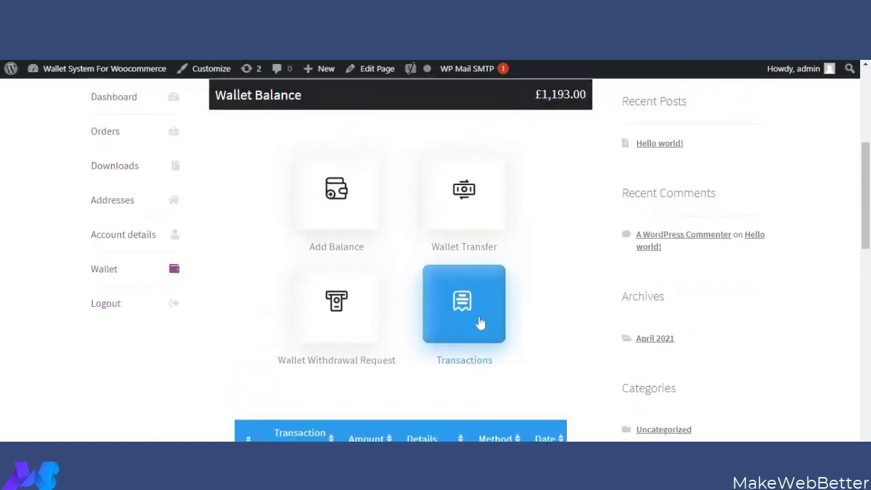
pyautogui.scroll(3, 427, 321)
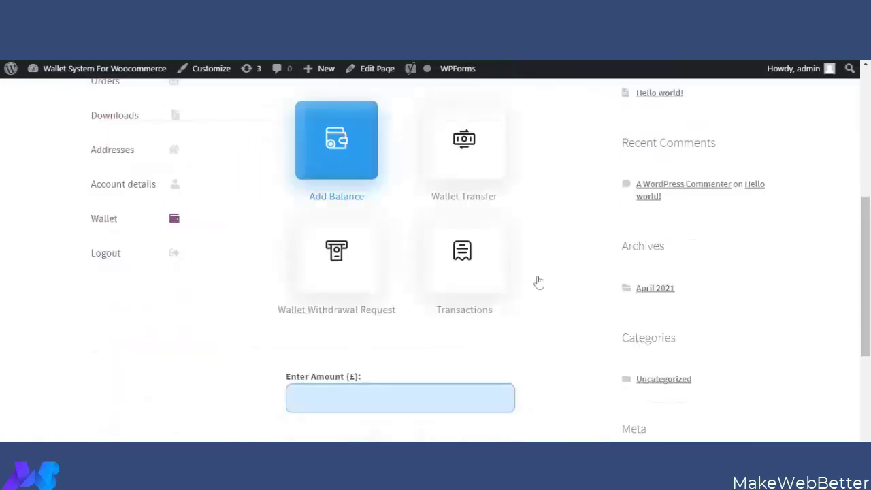